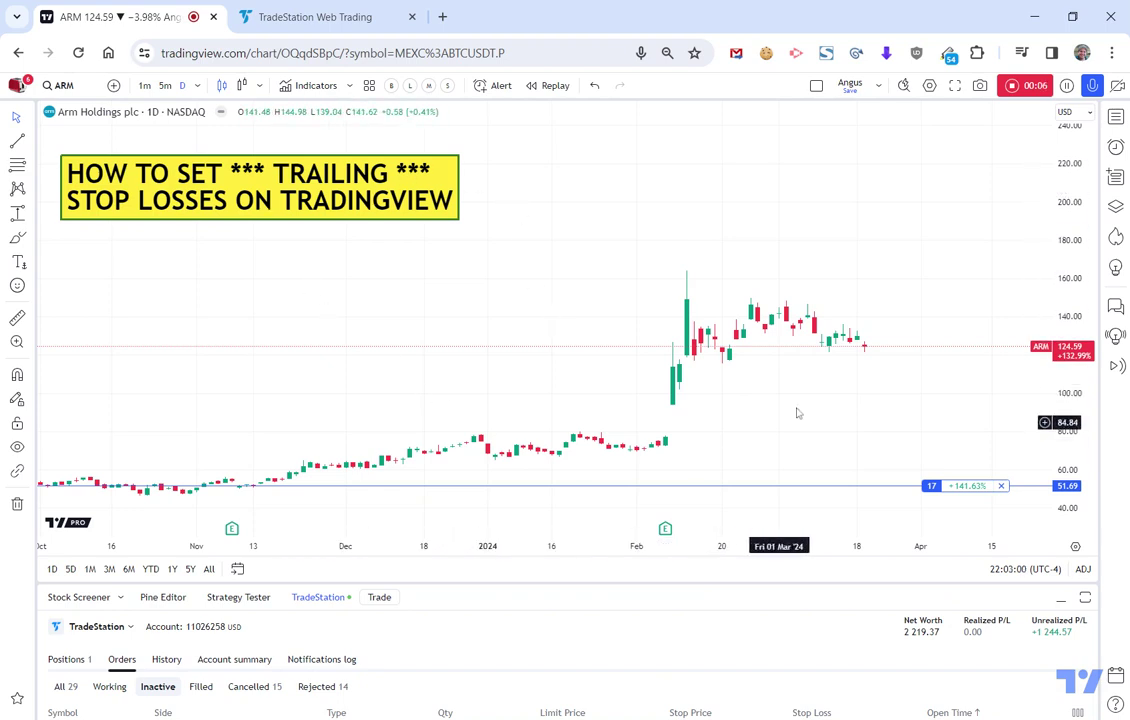
Step: Scroll the ARM chart and open and close Symbol Search twice without changing the symbol
scroll(817, 428, "up", 2)
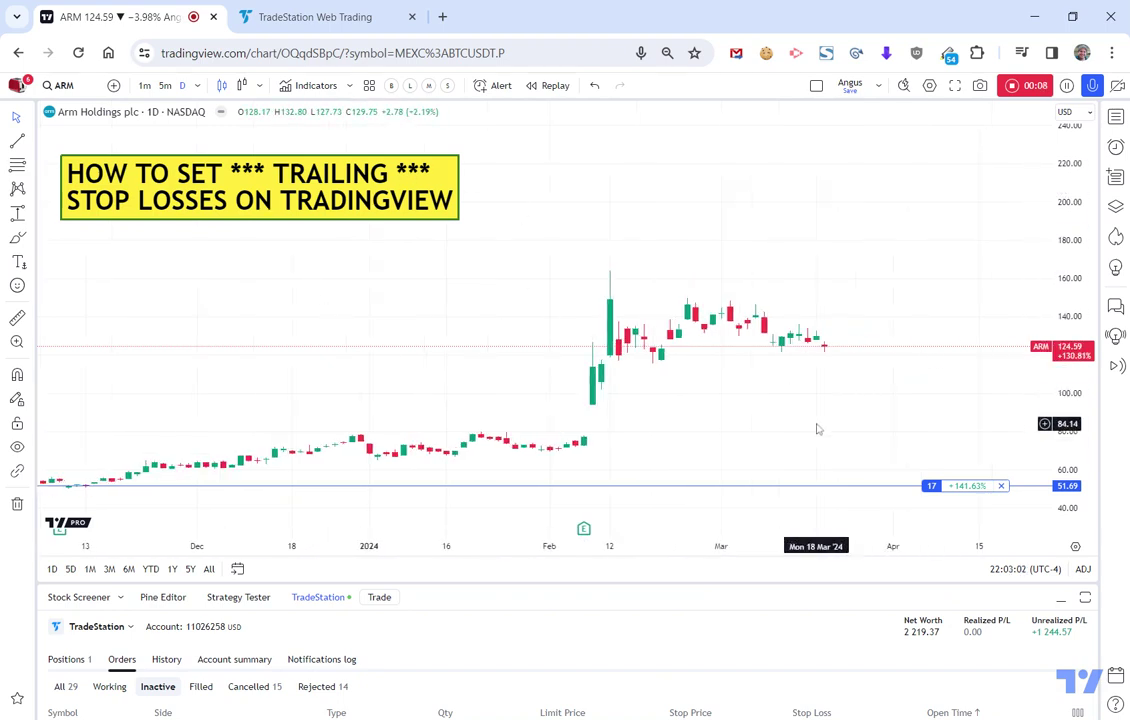
scroll(817, 428, "up", 2)
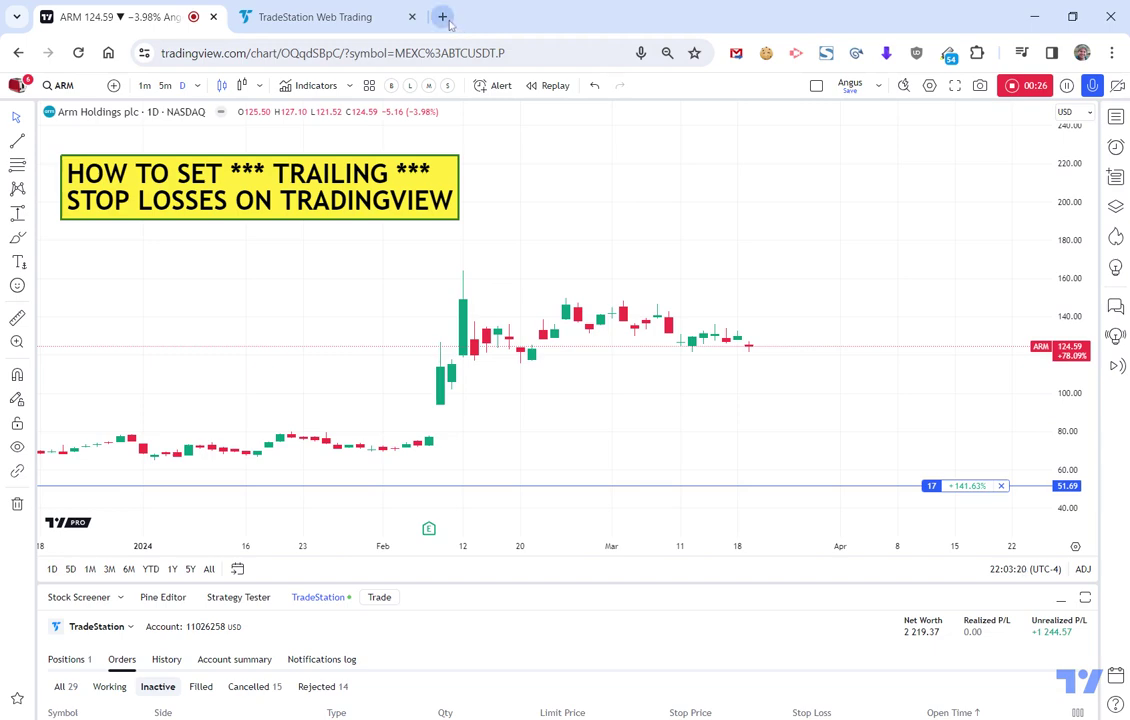
left_click(62, 86)
left_click(194, 298)
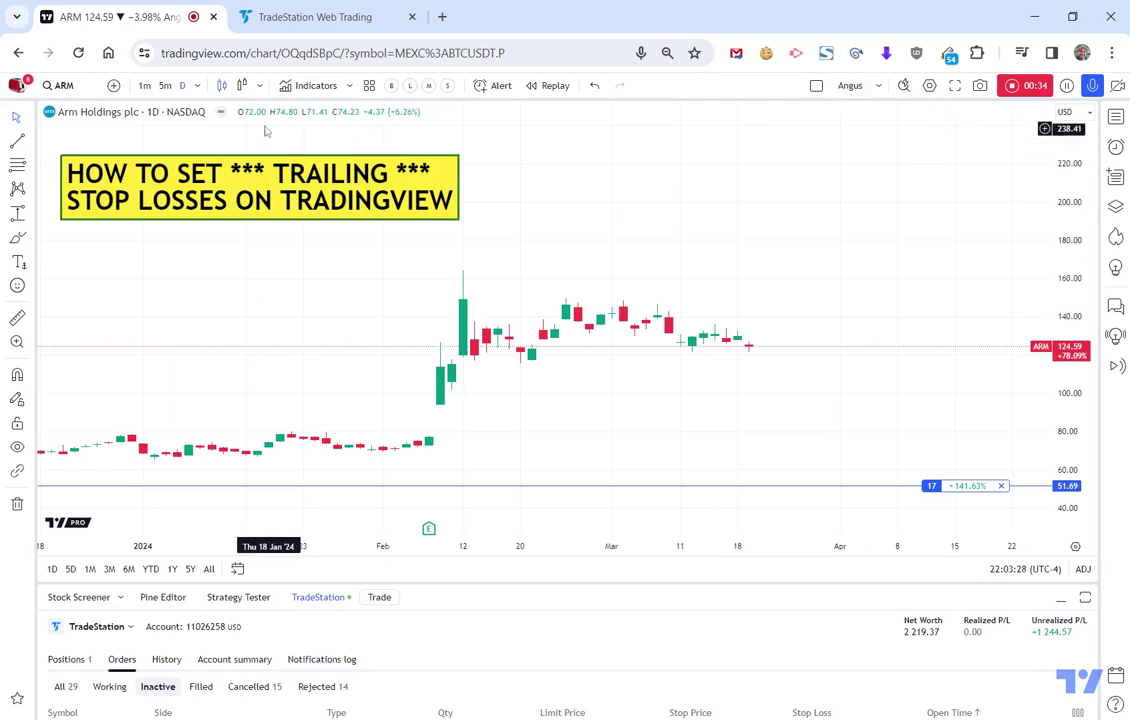
left_click(70, 86)
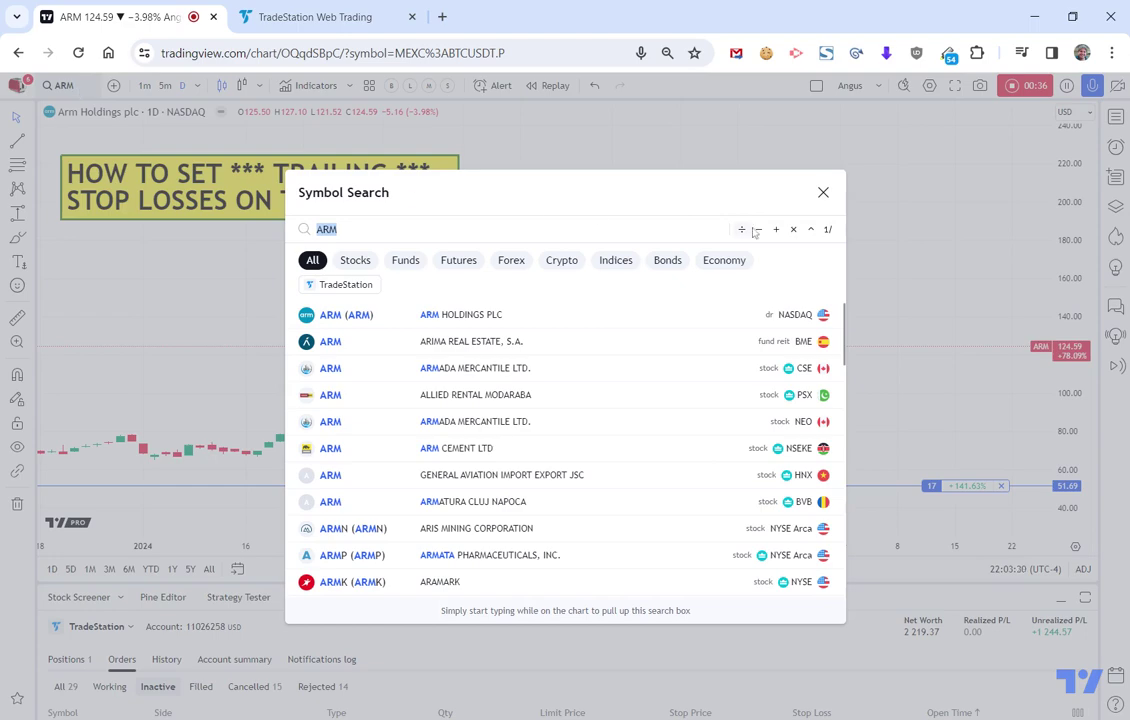
left_click(823, 192)
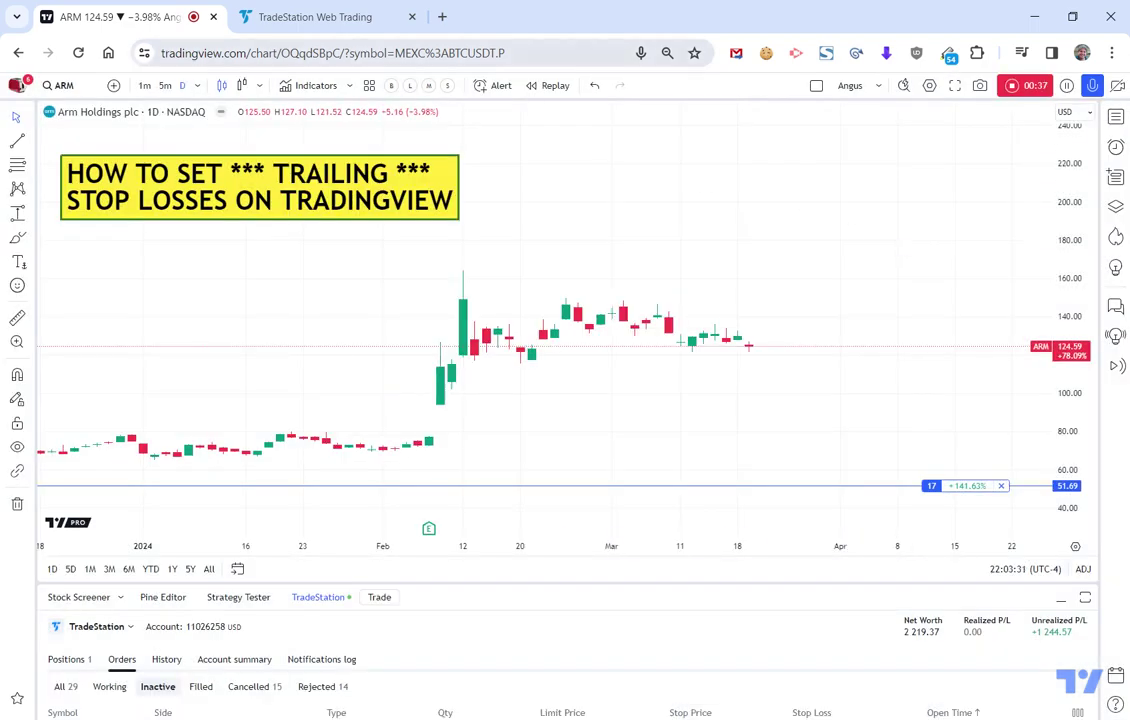
Step: Load the copied chart address in a new browser tab, then close that tab
left_click(441, 17)
type("tradingview.com/chart/OQqdSBpC/?symbol=MEXC%3ABTCUSDT.P")
key("Return")
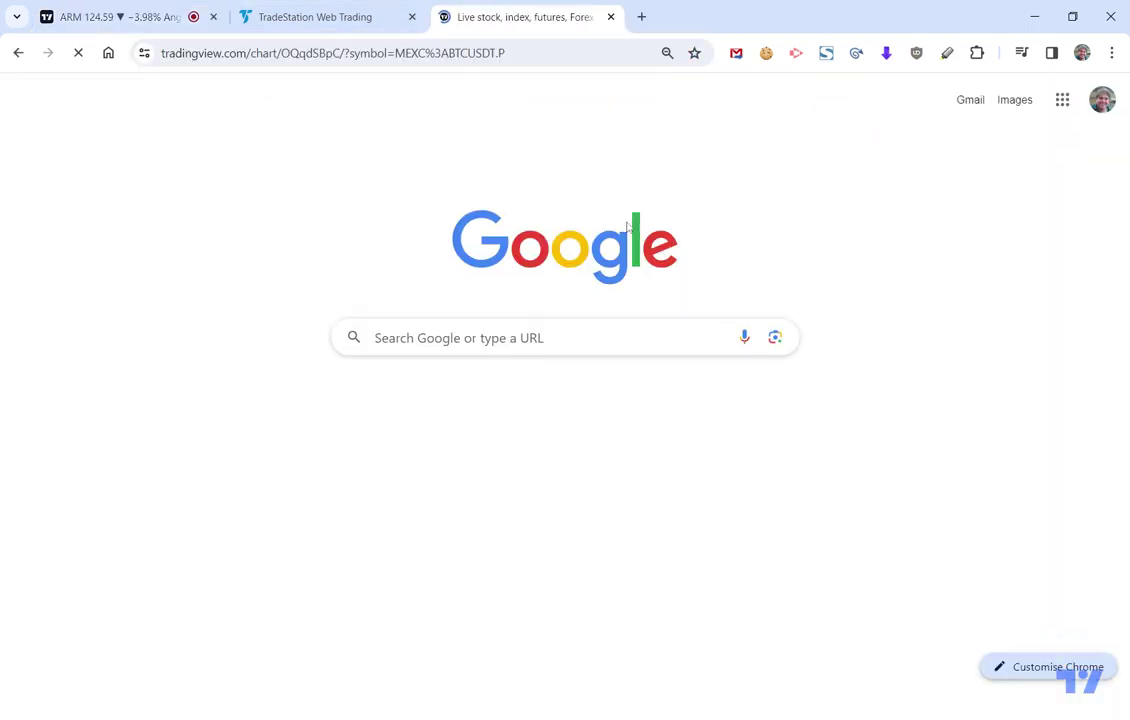
key("ctrl+w")
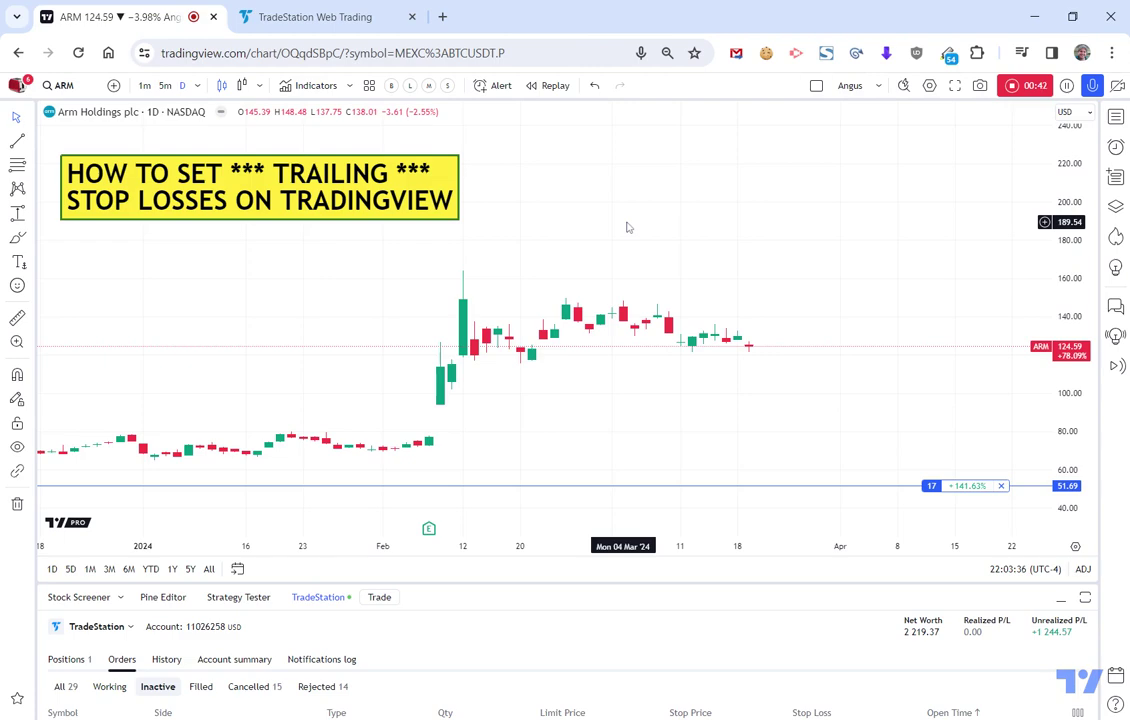
Step: Search for a ticker starting with 'A' and switch the chart to Abercrombie & Fitch (ANF)
left_click(72, 88)
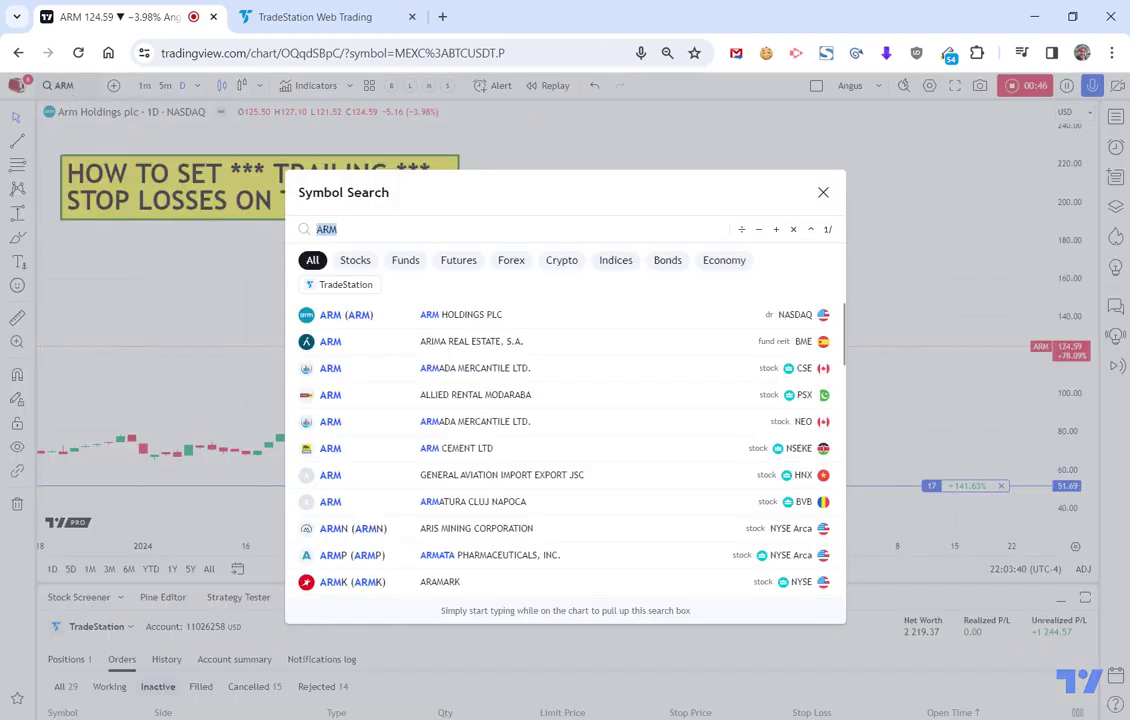
type("A")
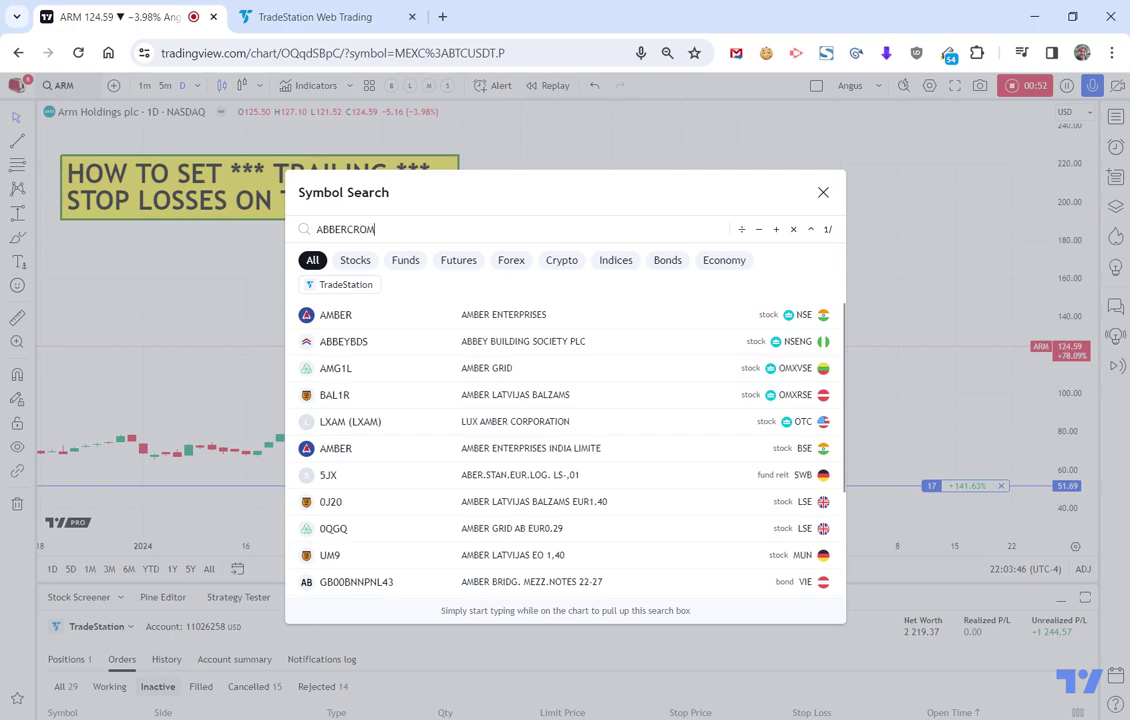
key("BackSpace")
key("BackSpace")
key("BackSpace")
key("BackSpace")
key("BackSpace")
key("BackSpace")
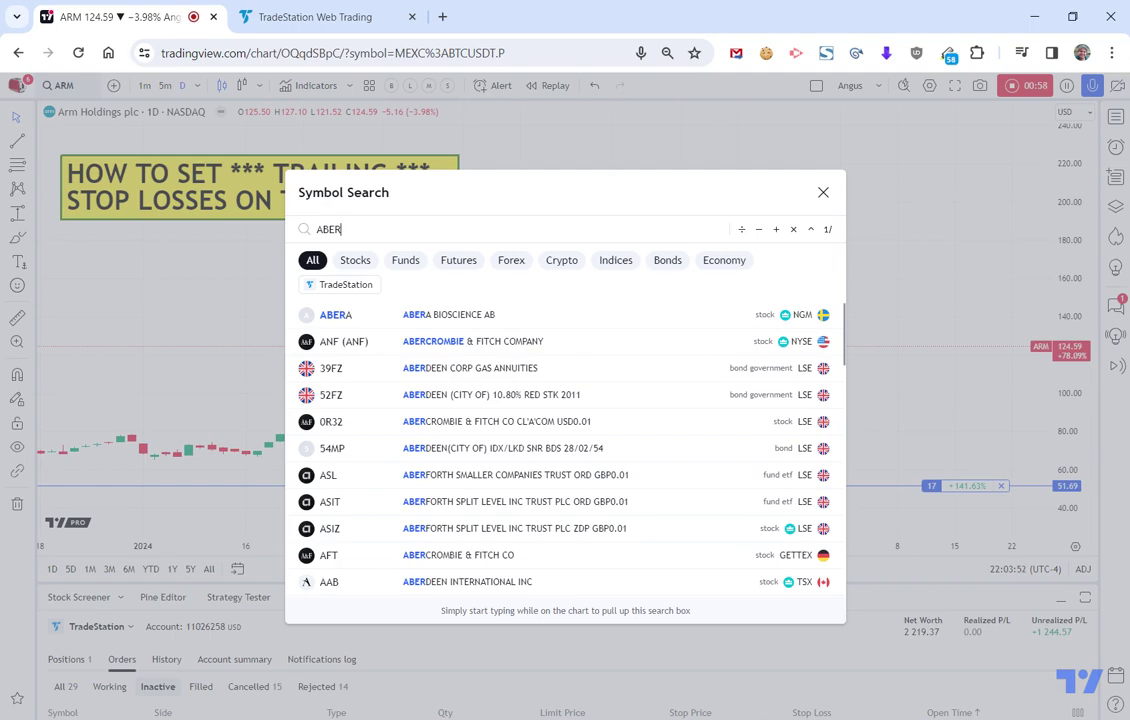
left_click(560, 340)
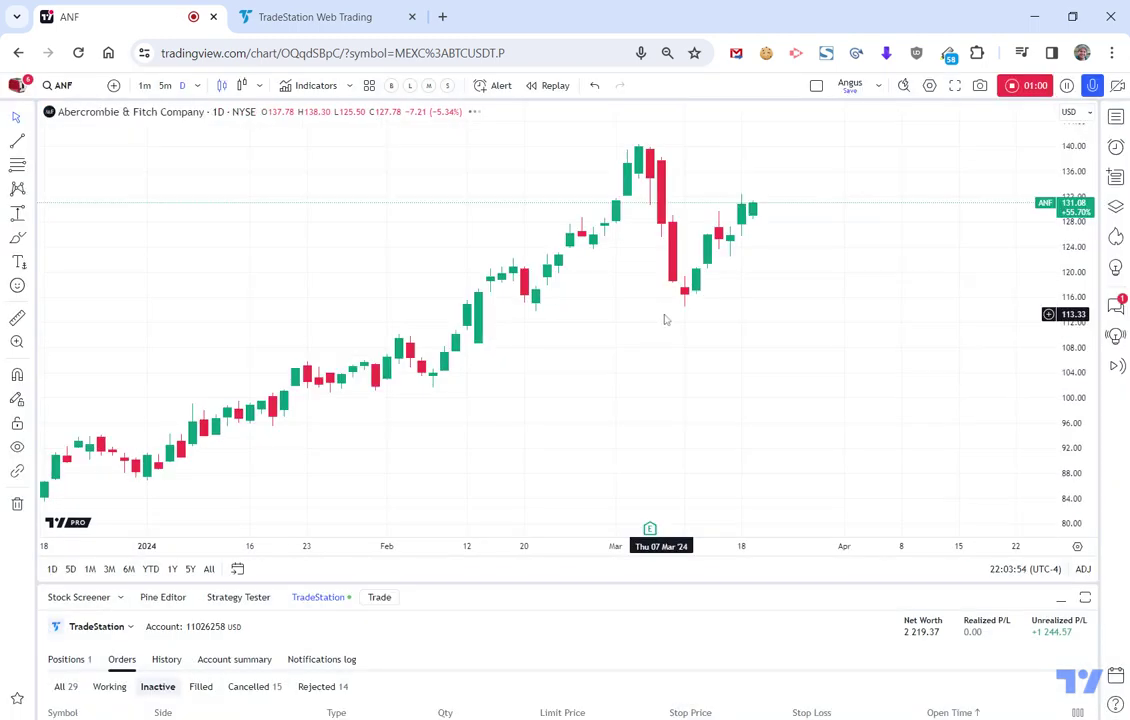
Step: Zoom out the ANF time axis and bring up the Indicators, Metrics & Strategies search
scroll(807, 358, "down", 3)
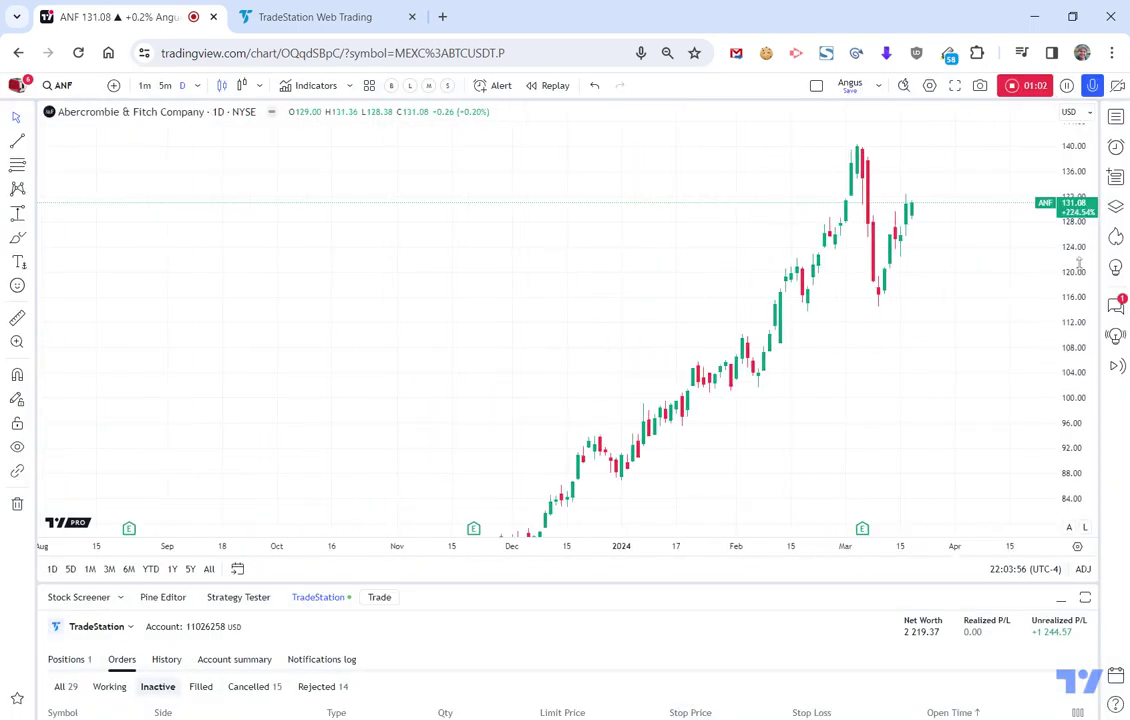
scroll(856, 366, "down", 5)
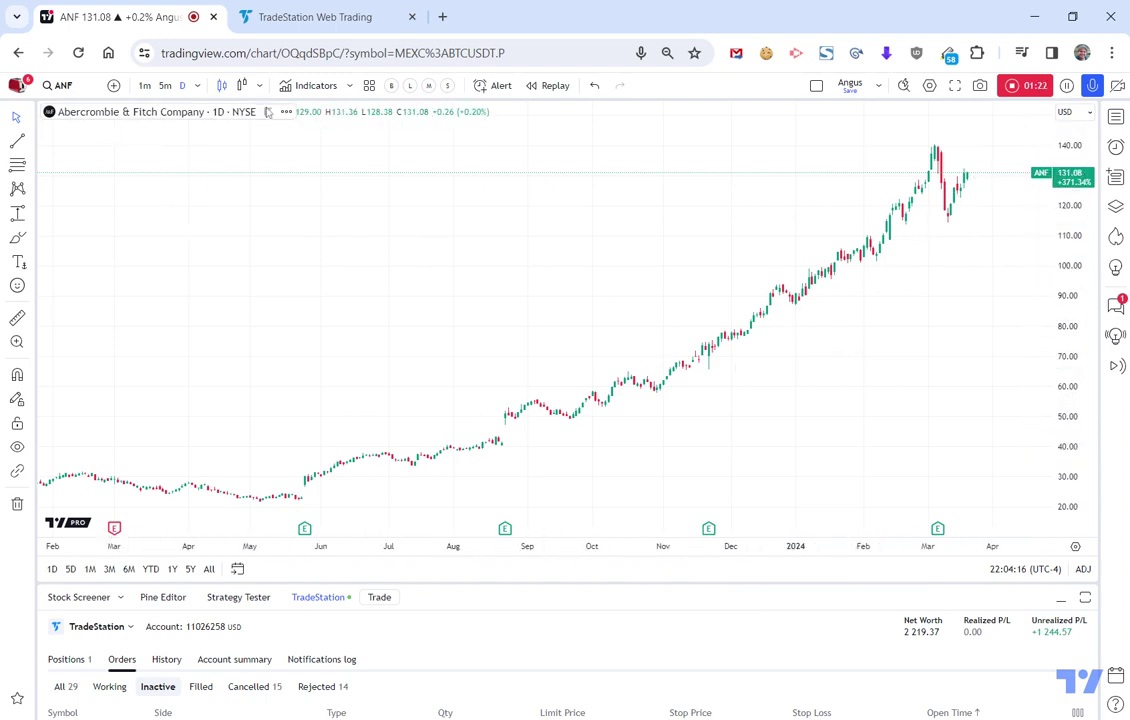
left_click(310, 85)
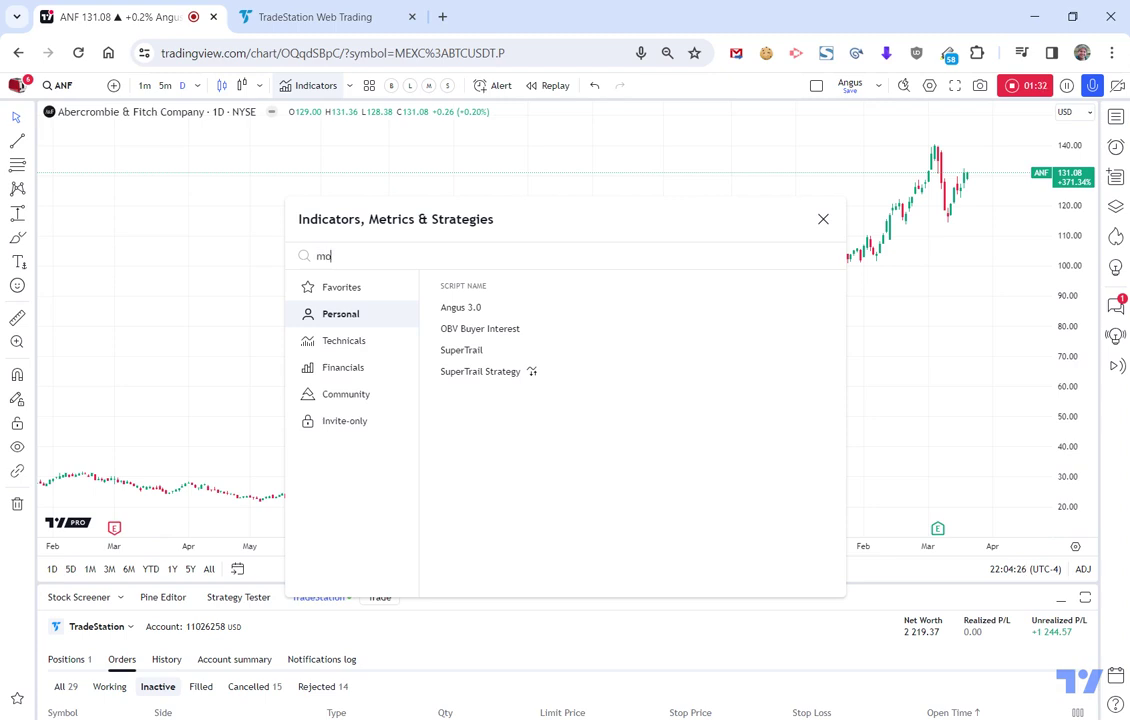
Step: Add Moving Average Simple to the ANF chart from the search results and open its settings
type("g")
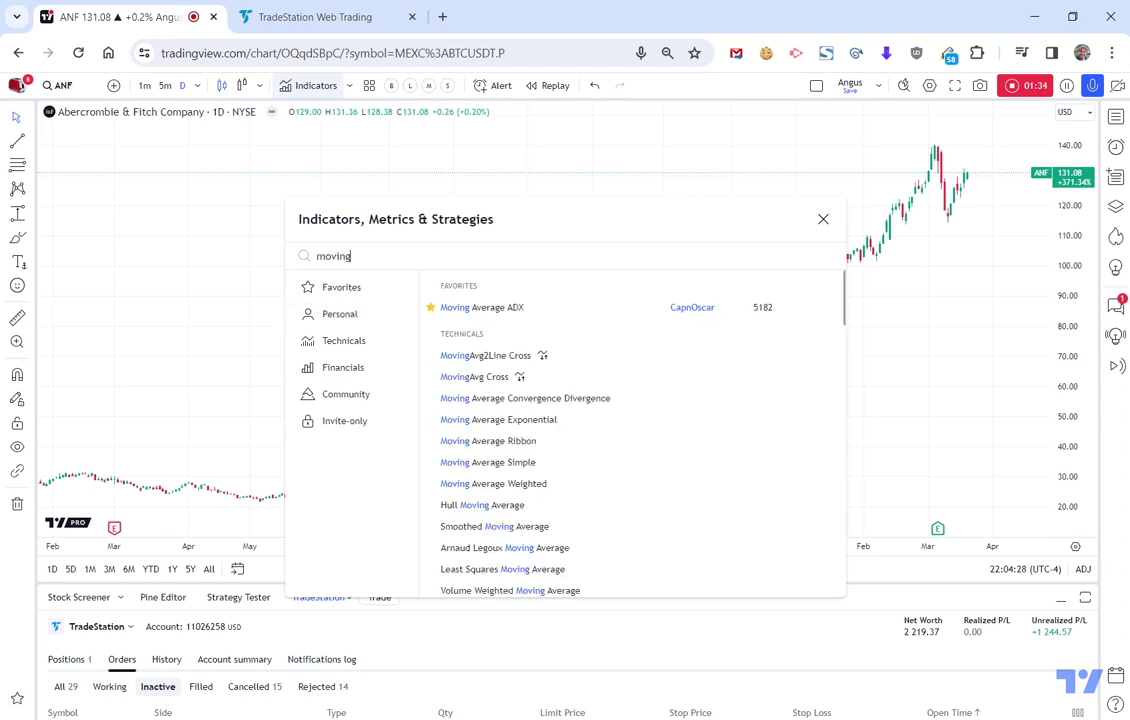
left_click(542, 463)
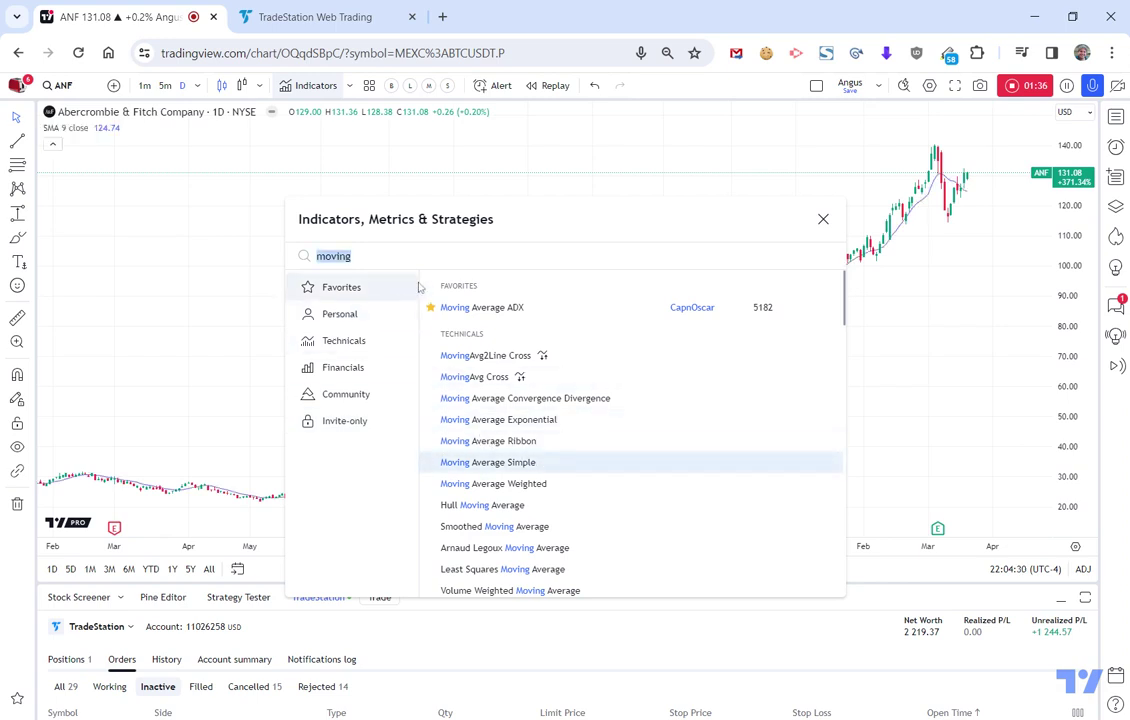
left_click(720, 188)
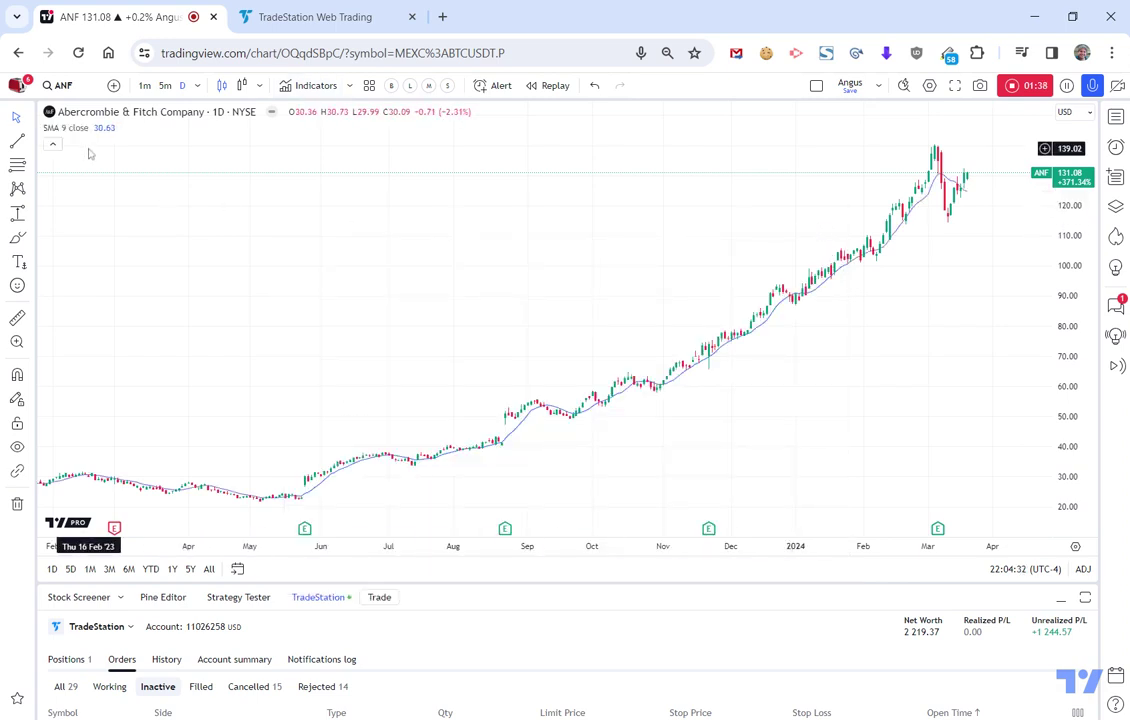
left_click(120, 128)
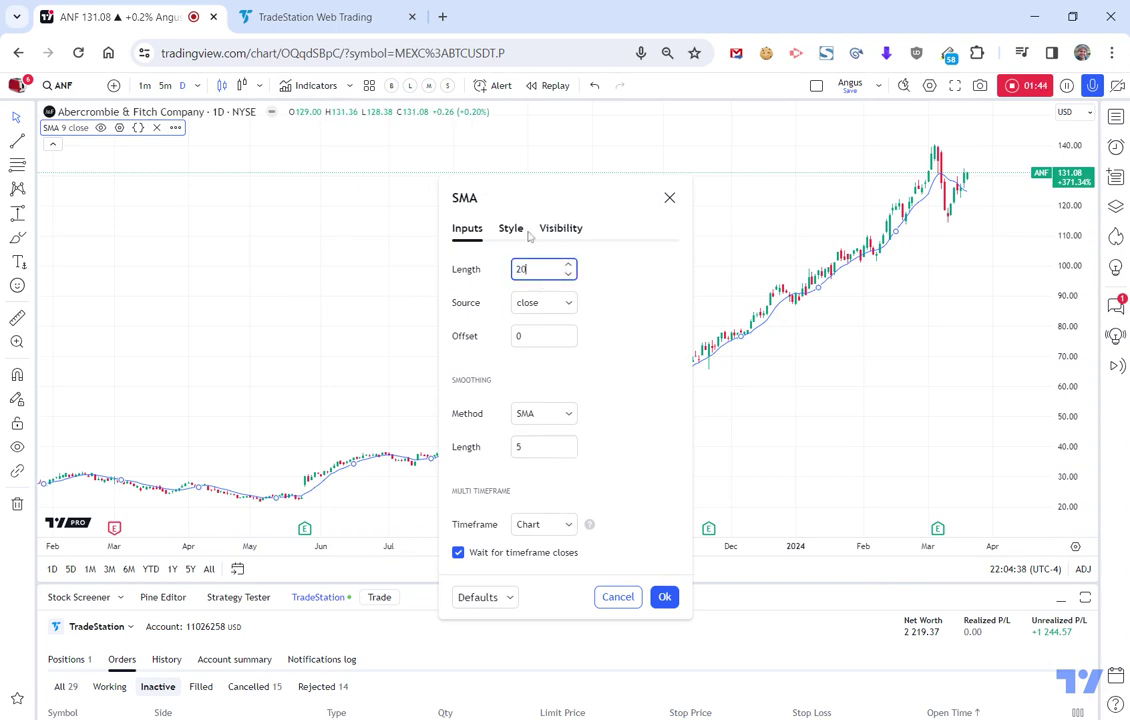
Step: Make the SMA line thicker in its Style settings
left_click_drag(512, 194, 953, 292)
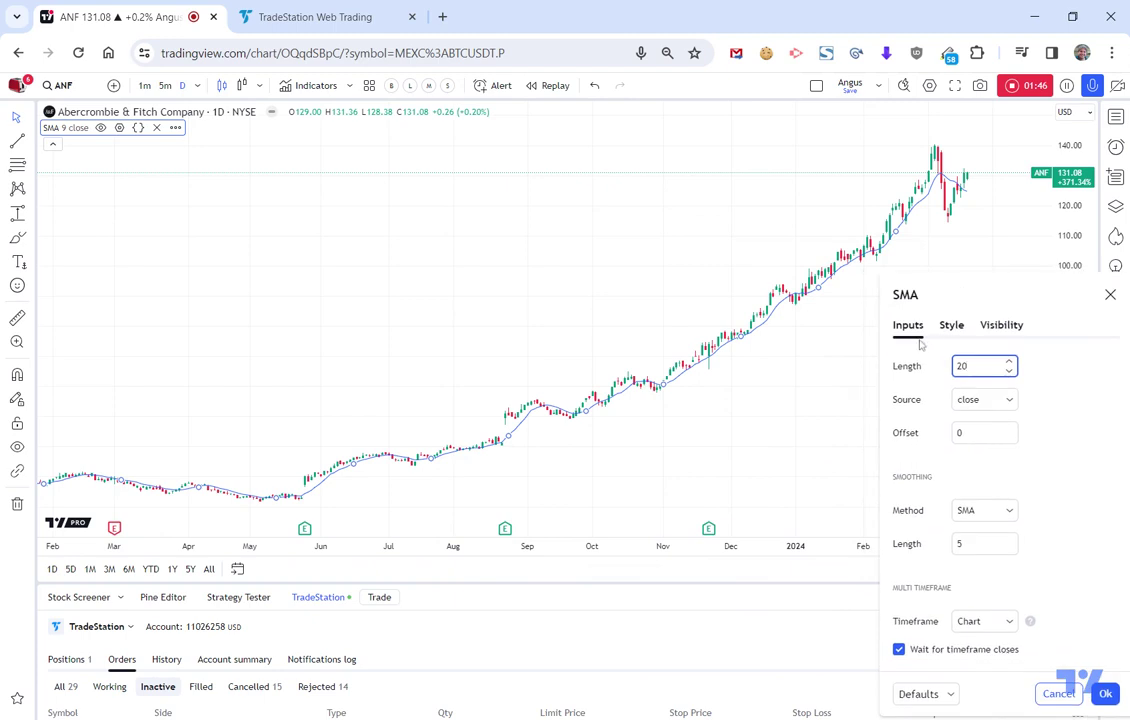
left_click(951, 326)
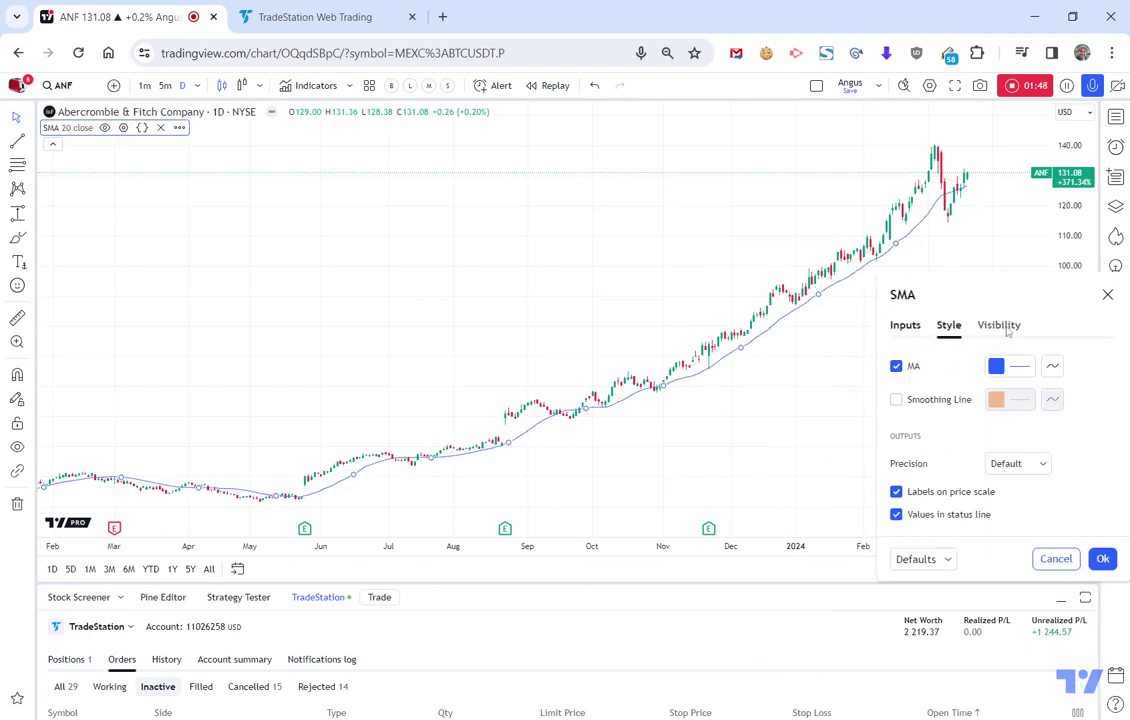
left_click(1008, 366)
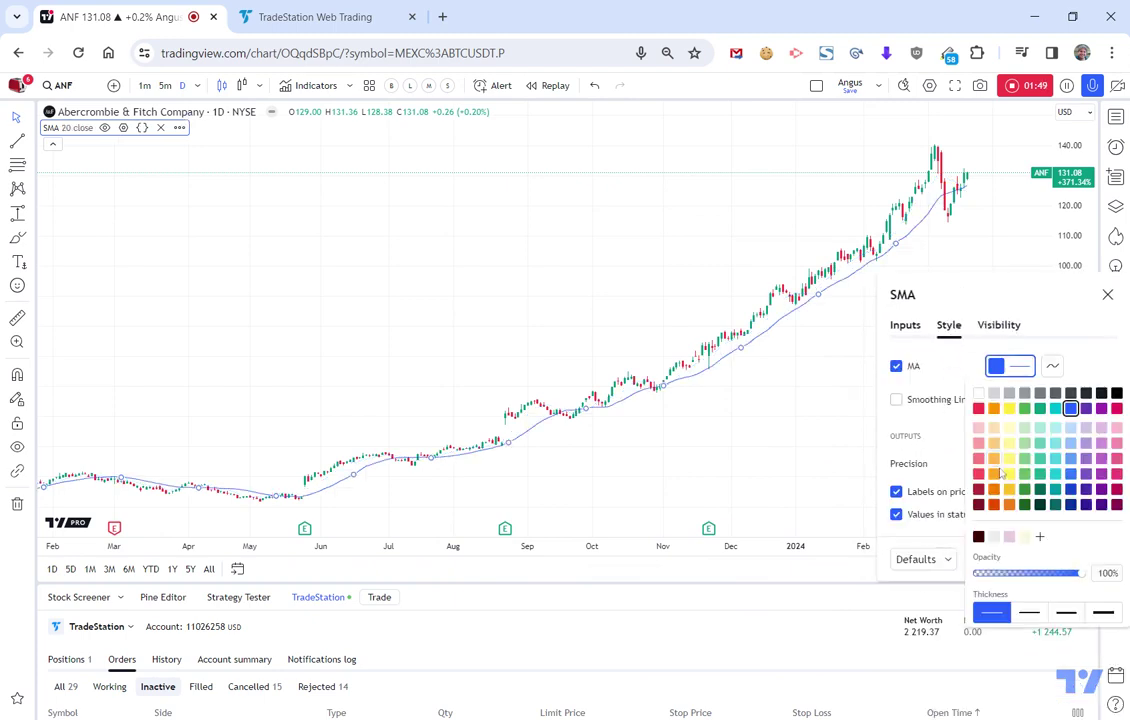
left_click(1030, 613)
left_click(905, 325)
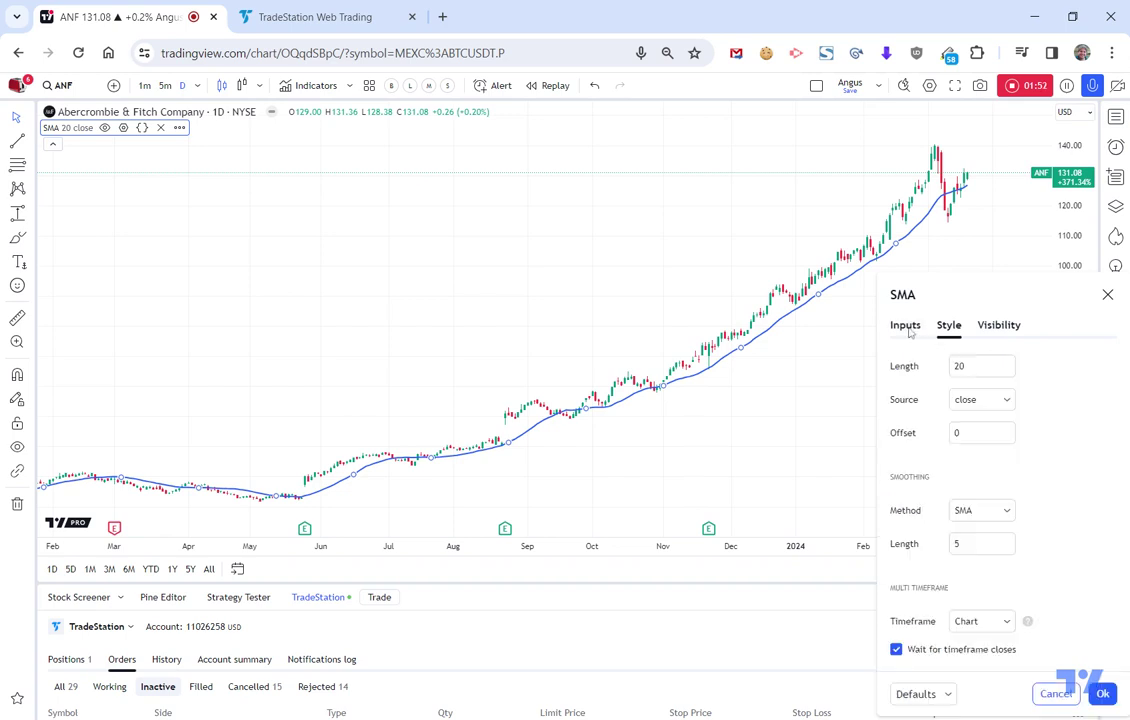
Step: Raise the SMA Length to 40 and close the settings
double_click(1006, 366)
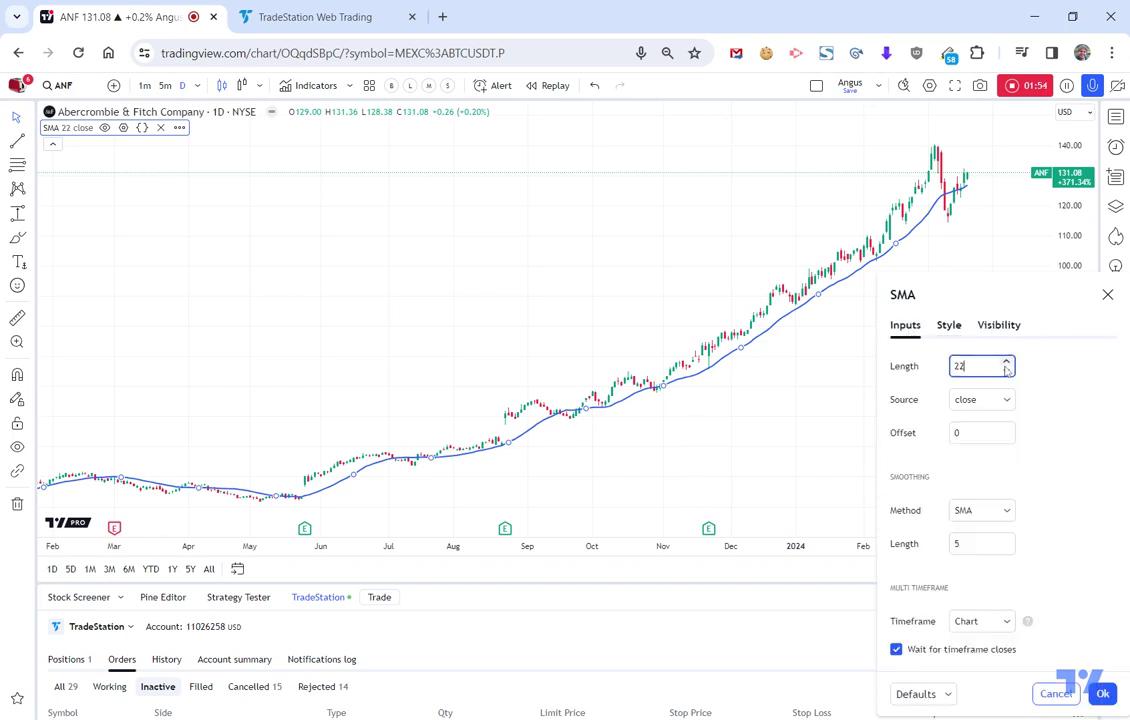
left_click(1006, 365)
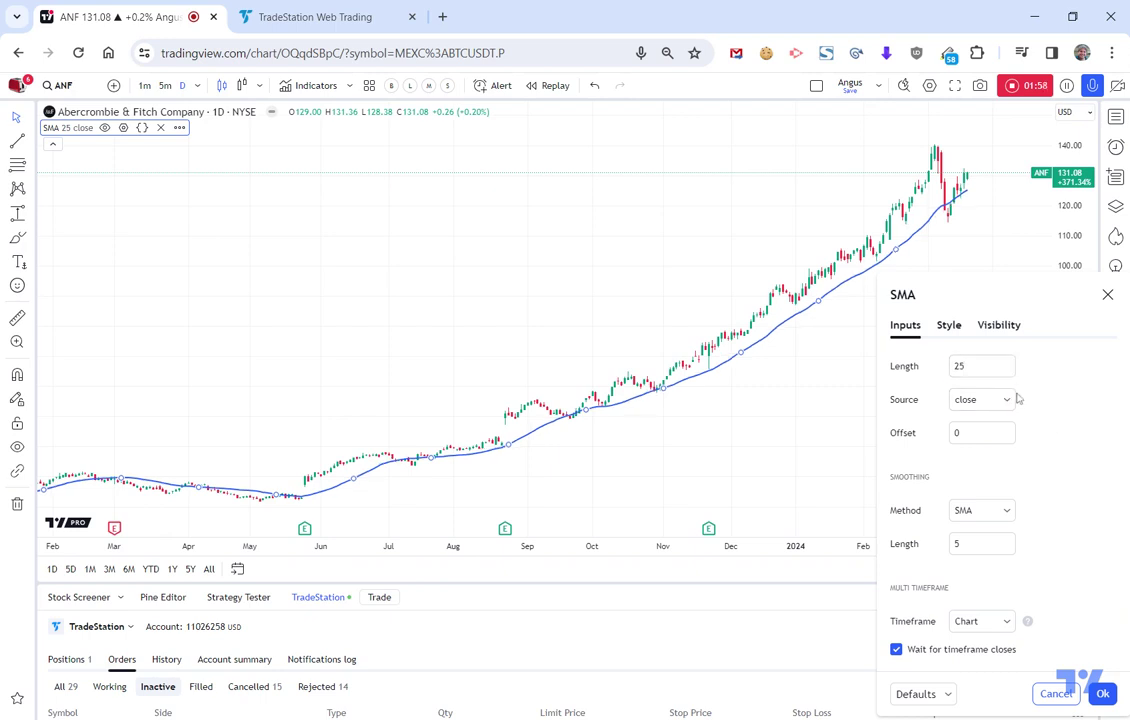
left_click(1007, 362)
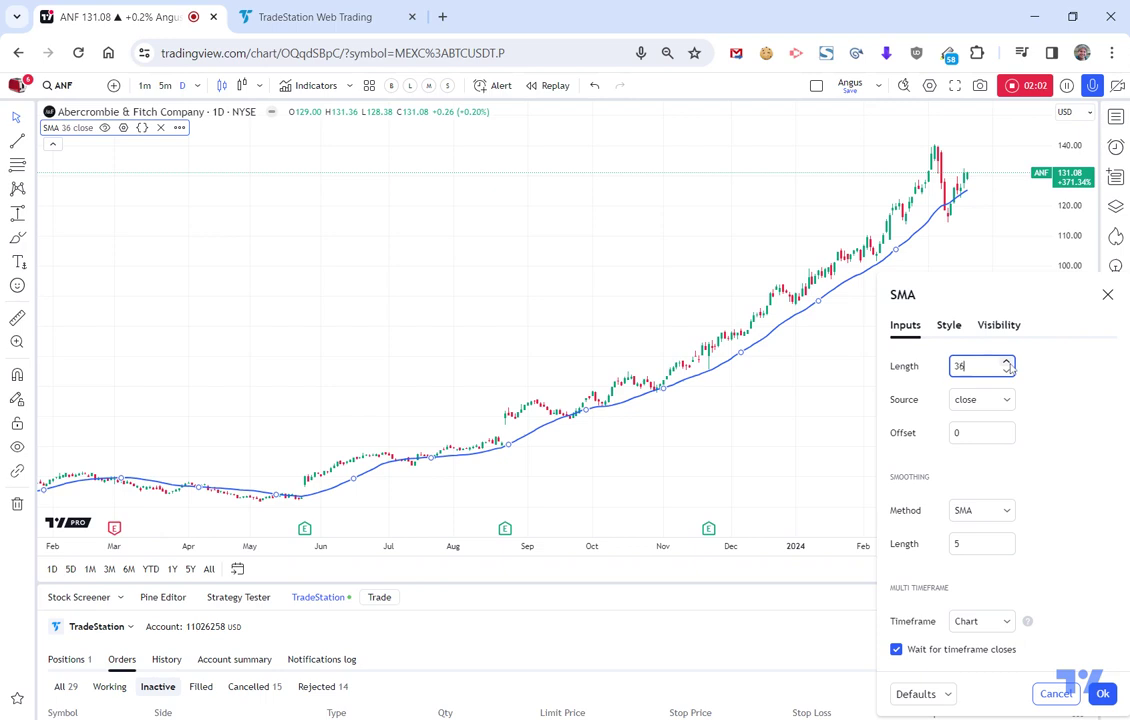
left_click(1009, 366)
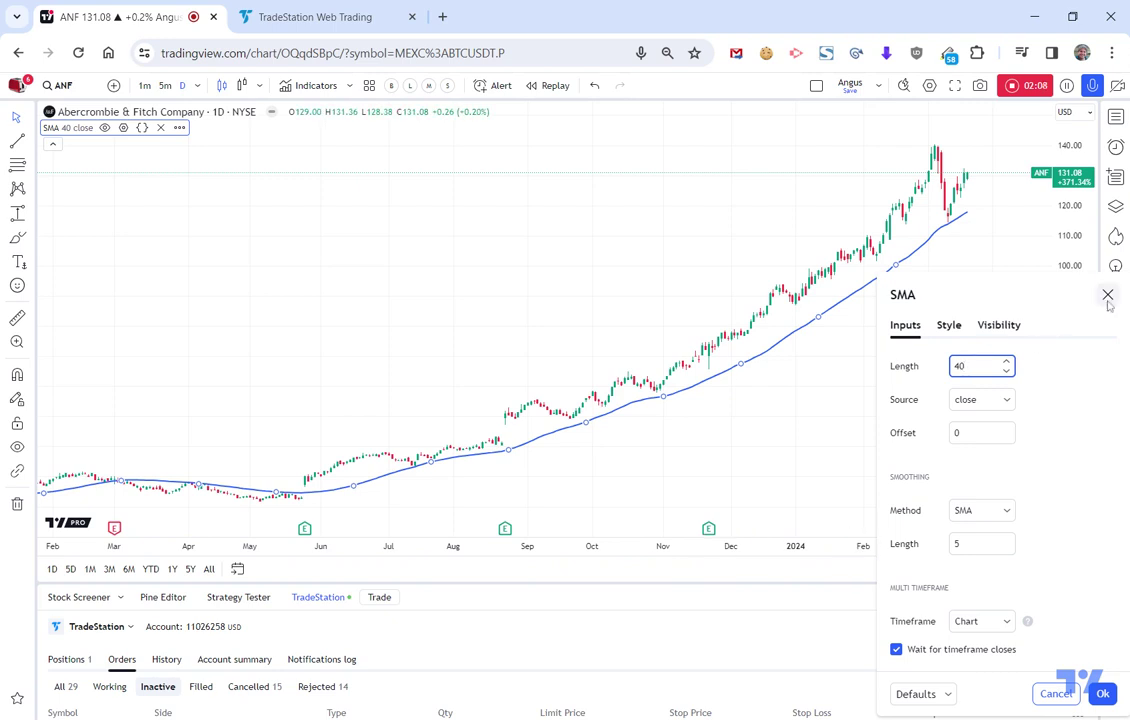
key("Return")
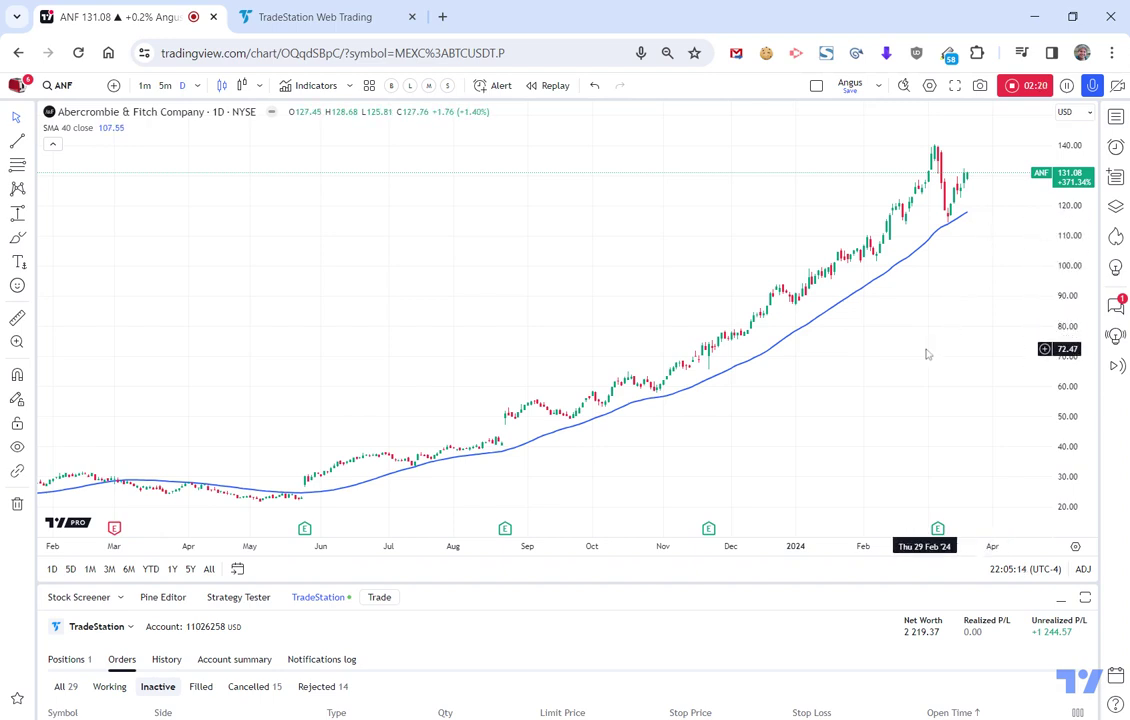
Step: Change the SMA Length to 50 and deselect the line
left_click_drag(927, 354, 706, 388)
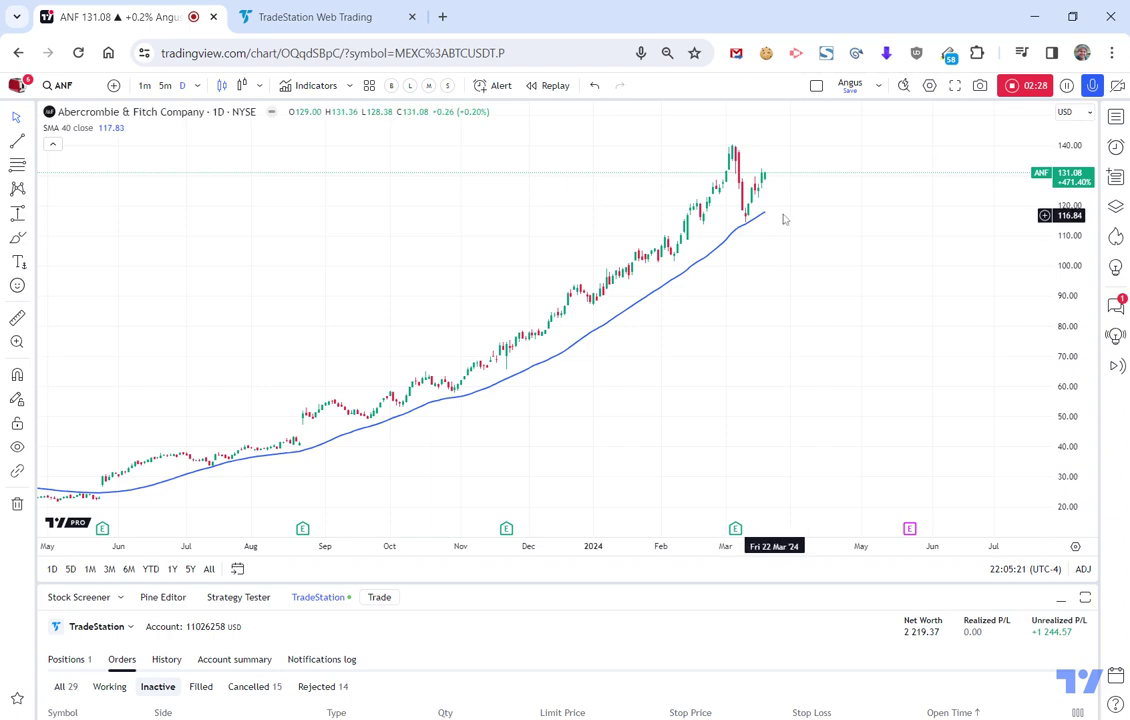
scroll(805, 300, "down", 2)
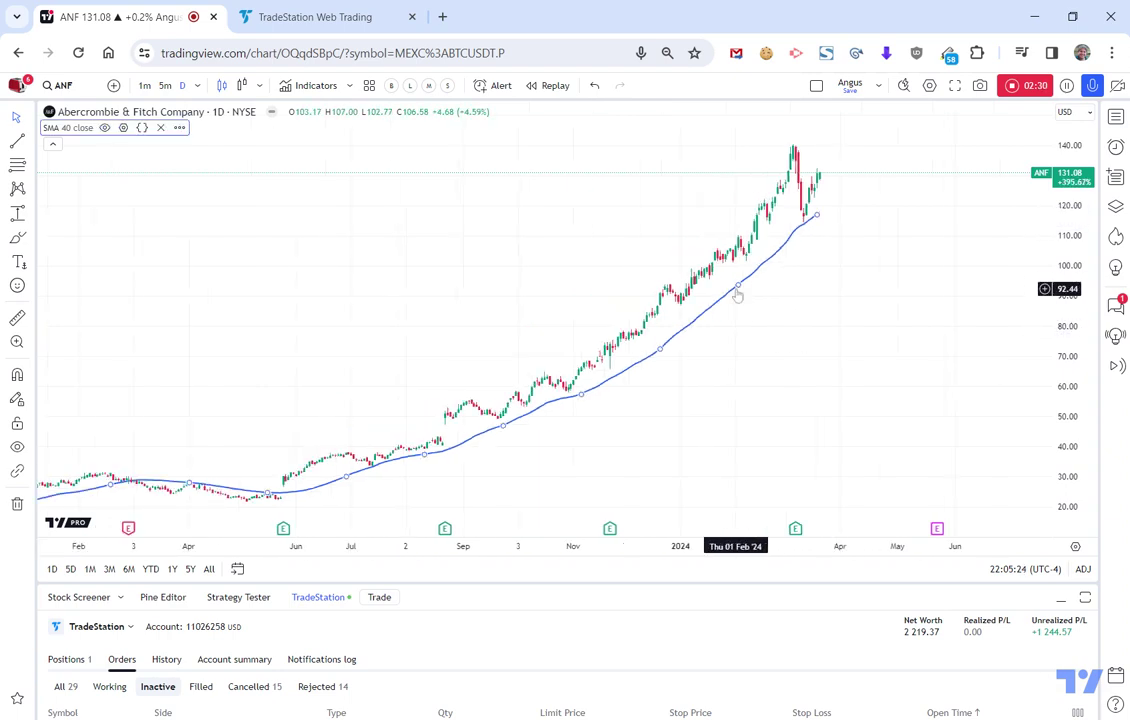
double_click(737, 293)
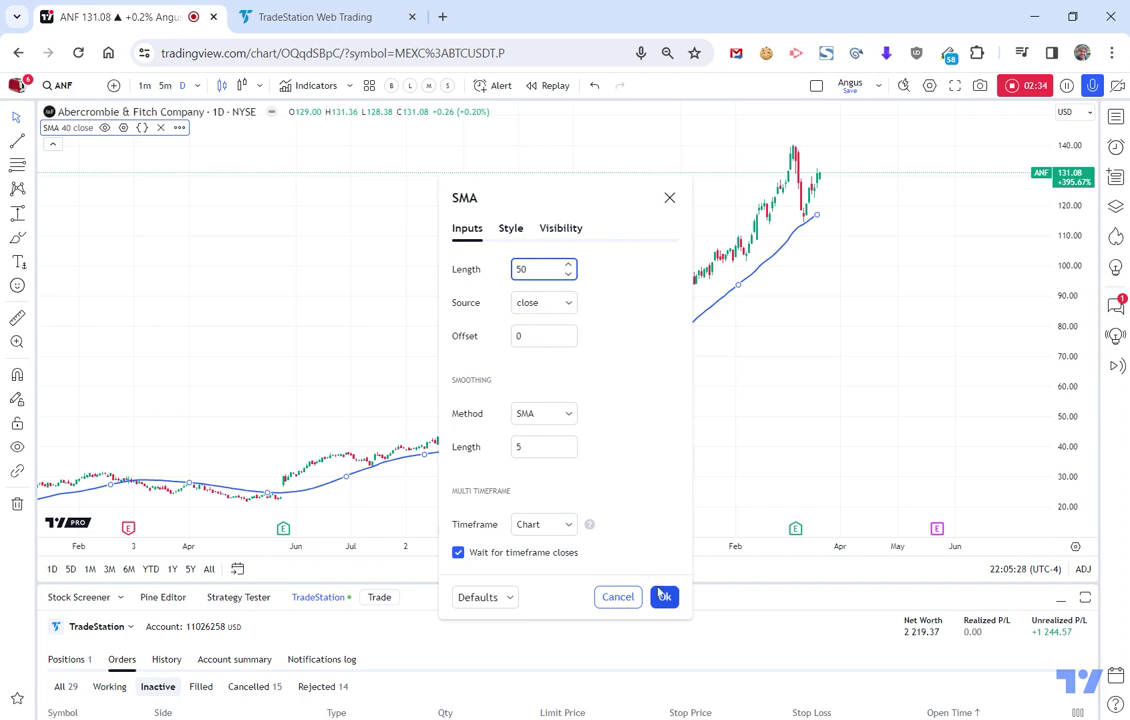
left_click(666, 597)
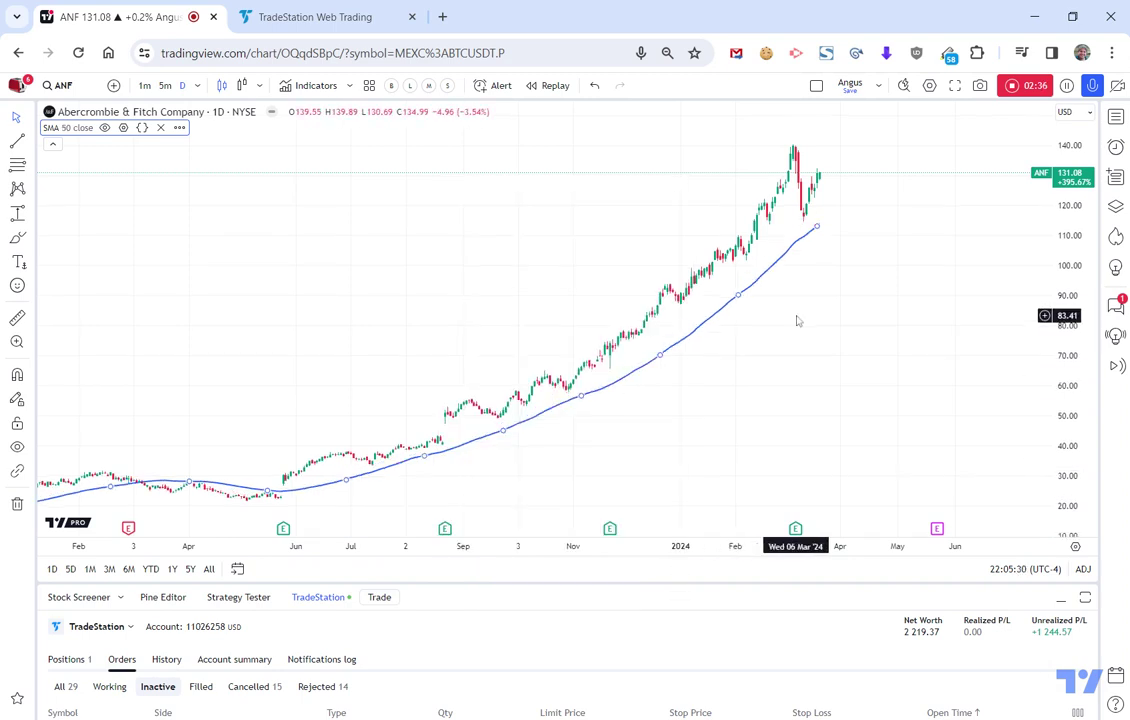
left_click(836, 250)
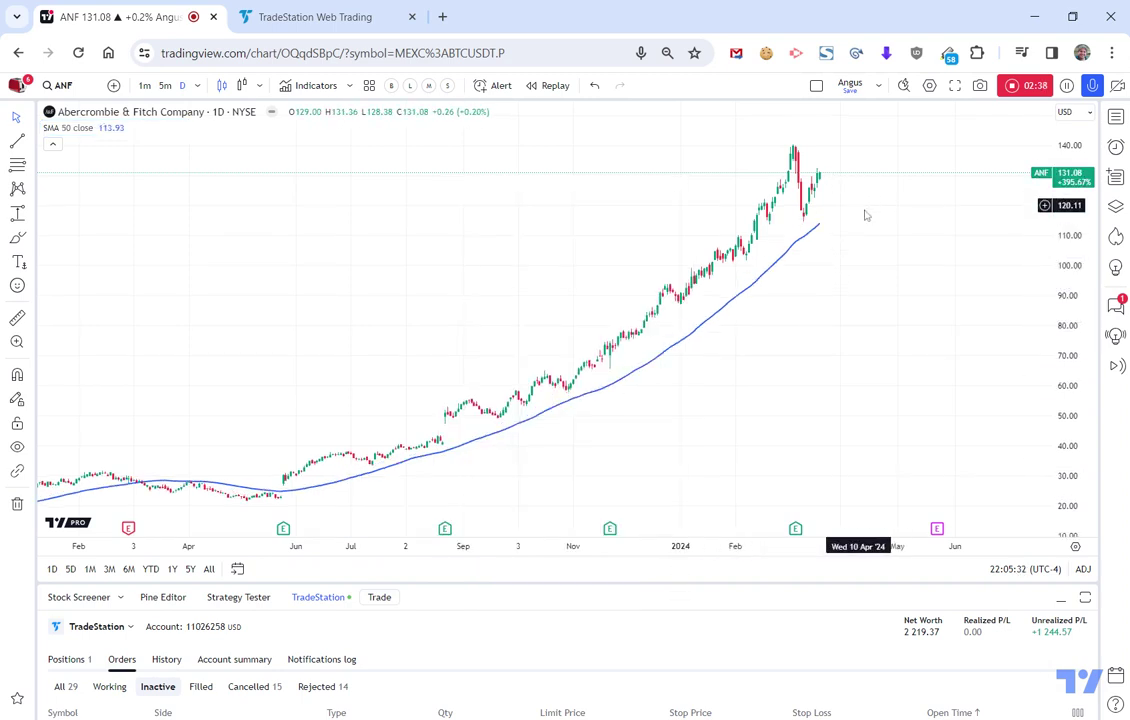
Step: Widen the price range and pan the ANF chart to show earlier months
left_click_drag(915, 210, 921, 351)
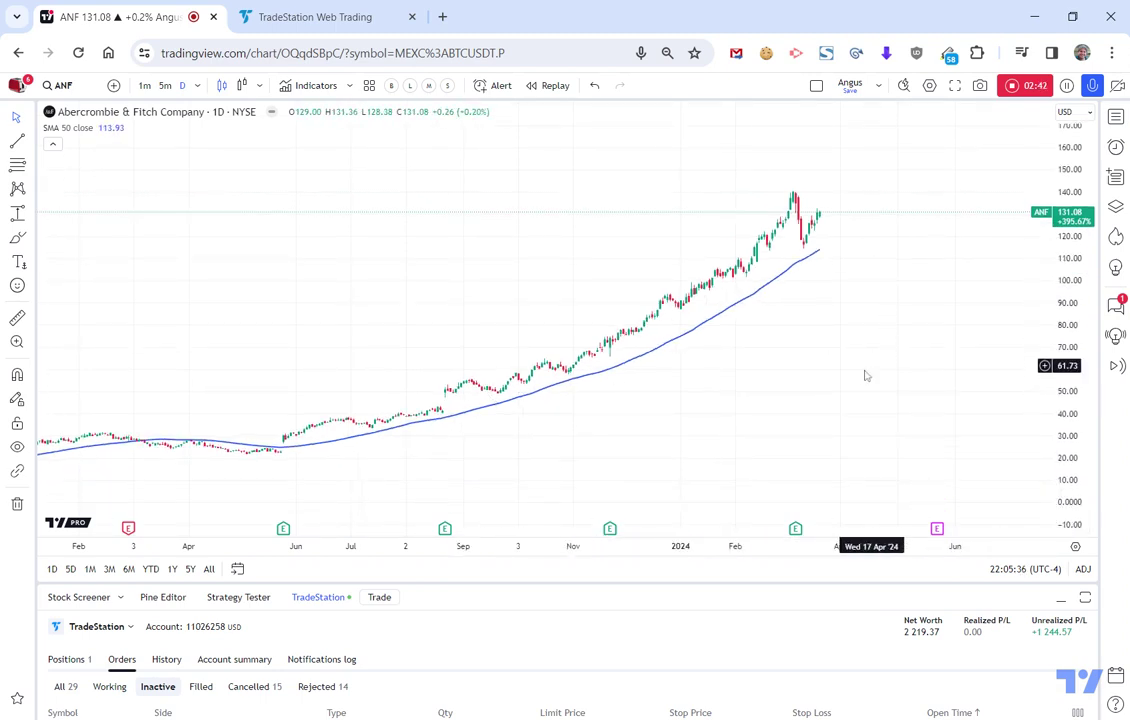
scroll(864, 375, "up", 2)
scroll(864, 375, "down", 1)
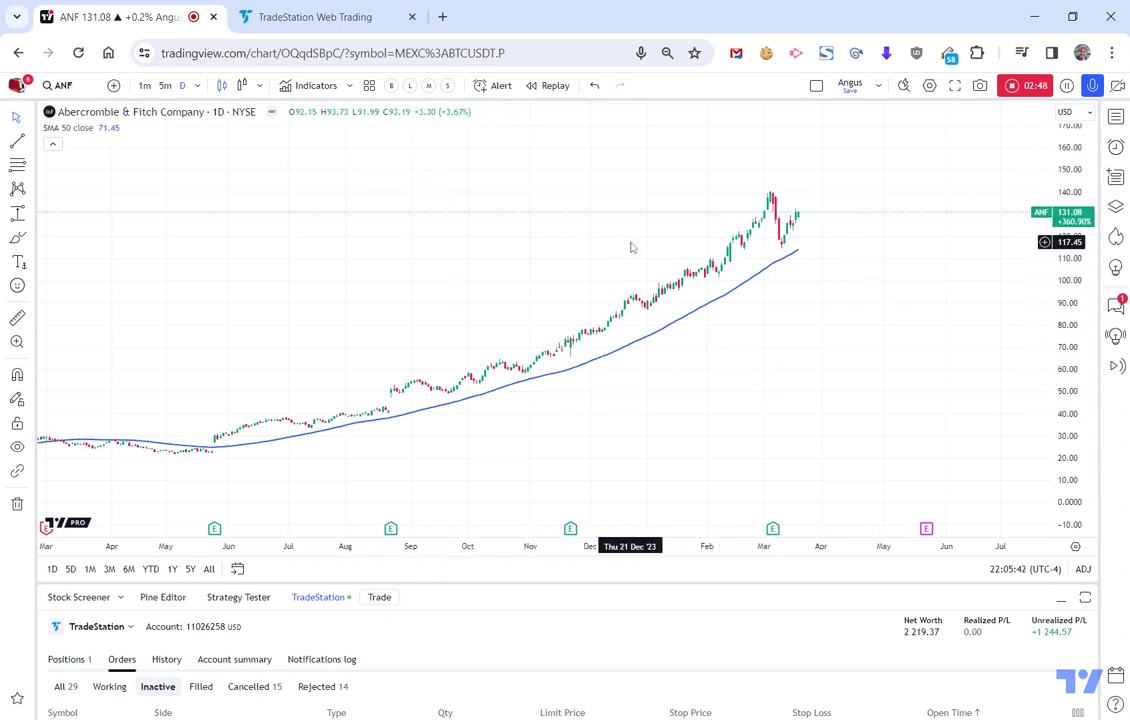
left_click_drag(222, 263, 305, 258)
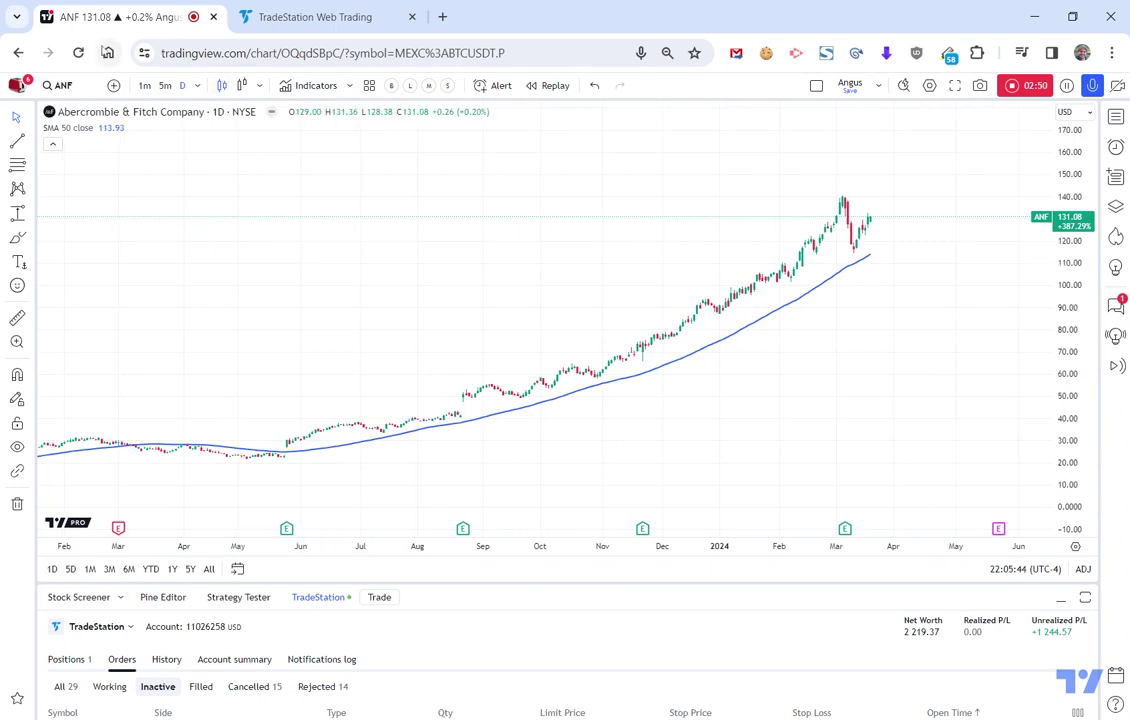
Step: Switch the chart back to ARM Holdings, remove the SMA 50, and show the Positions list
left_click(60, 86)
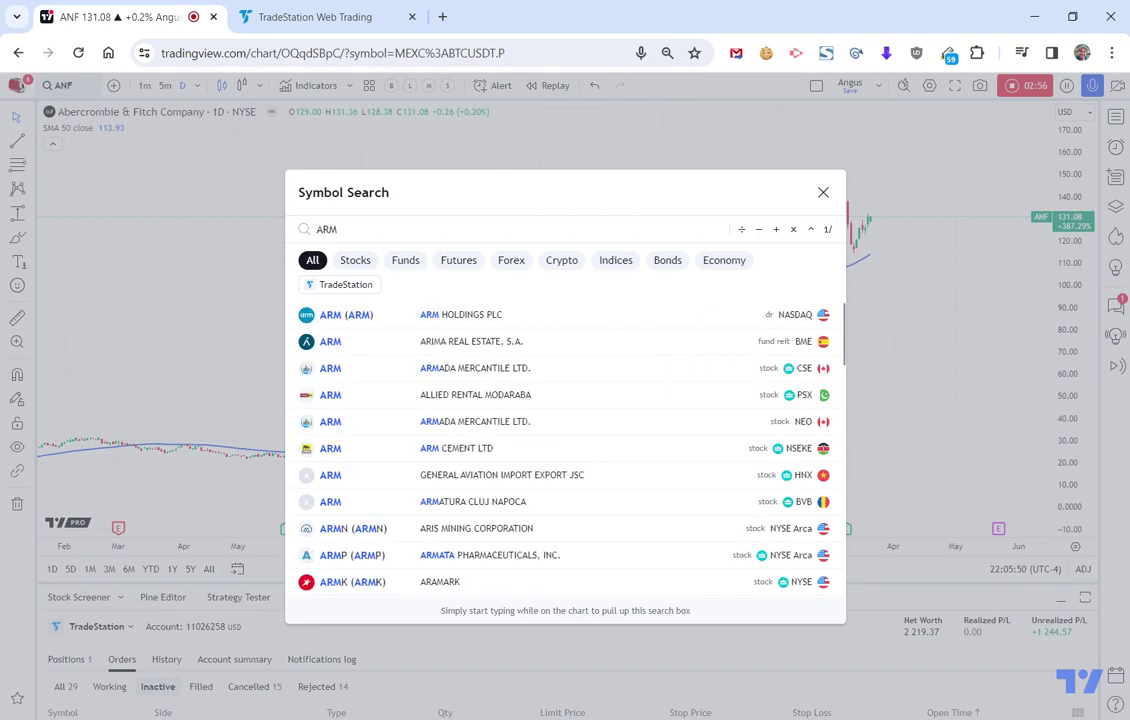
left_click(616, 314)
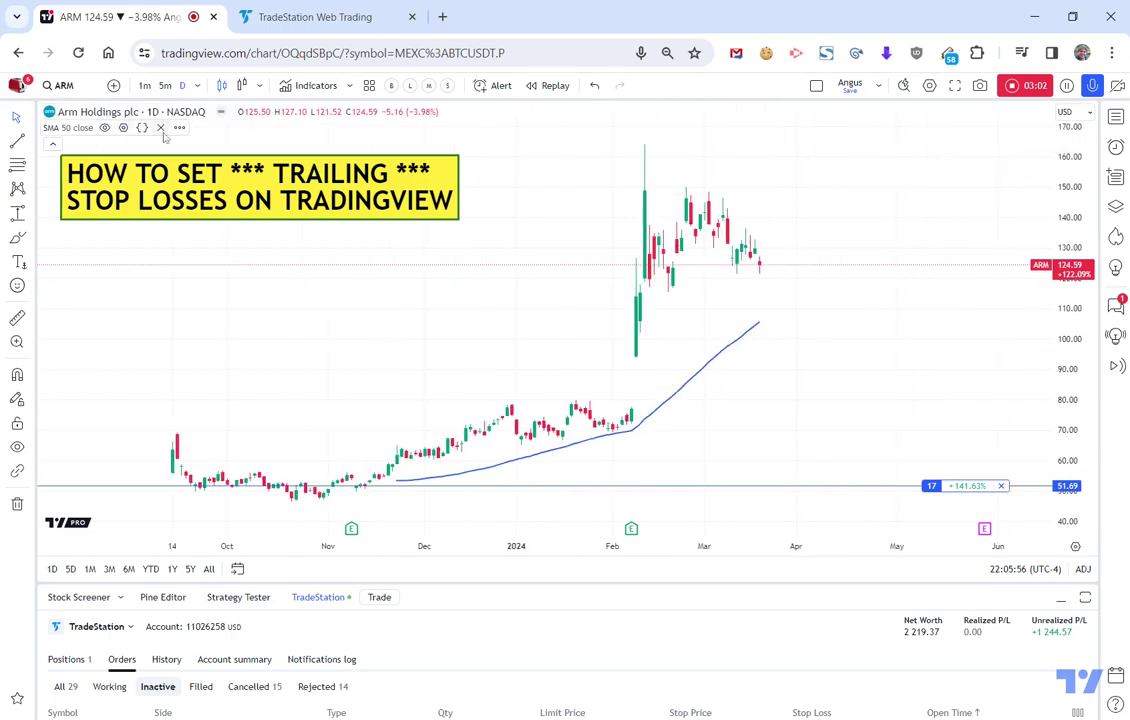
left_click(160, 127)
scroll(784, 396, "up", 2)
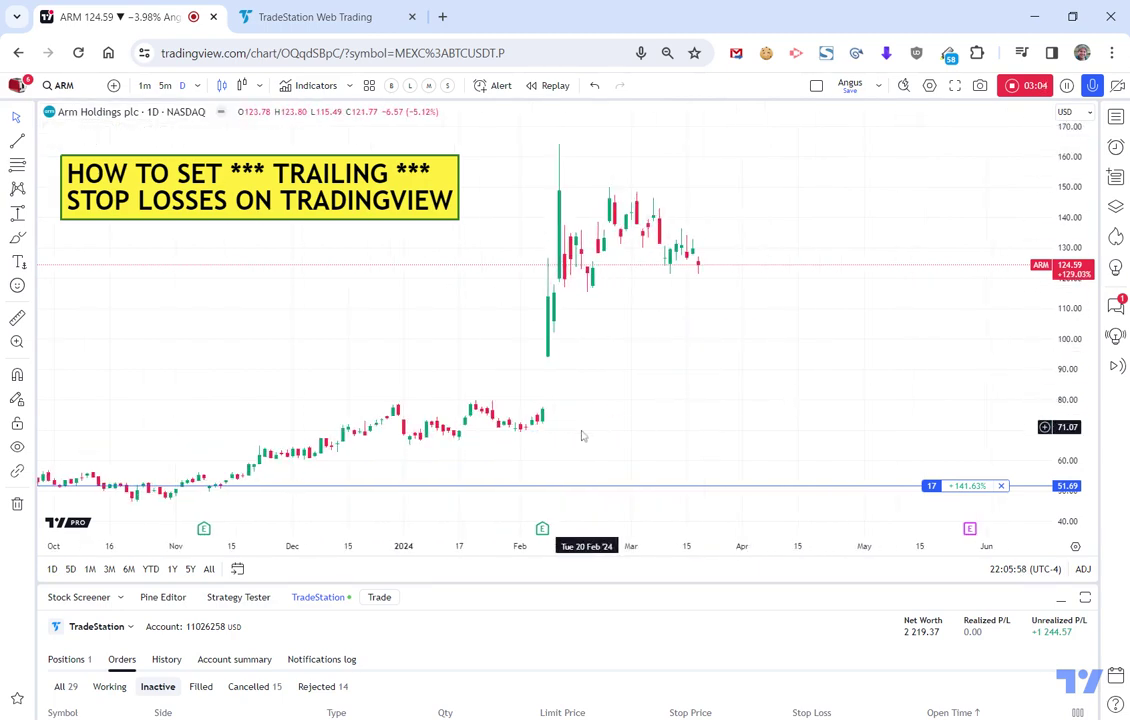
left_click(66, 660)
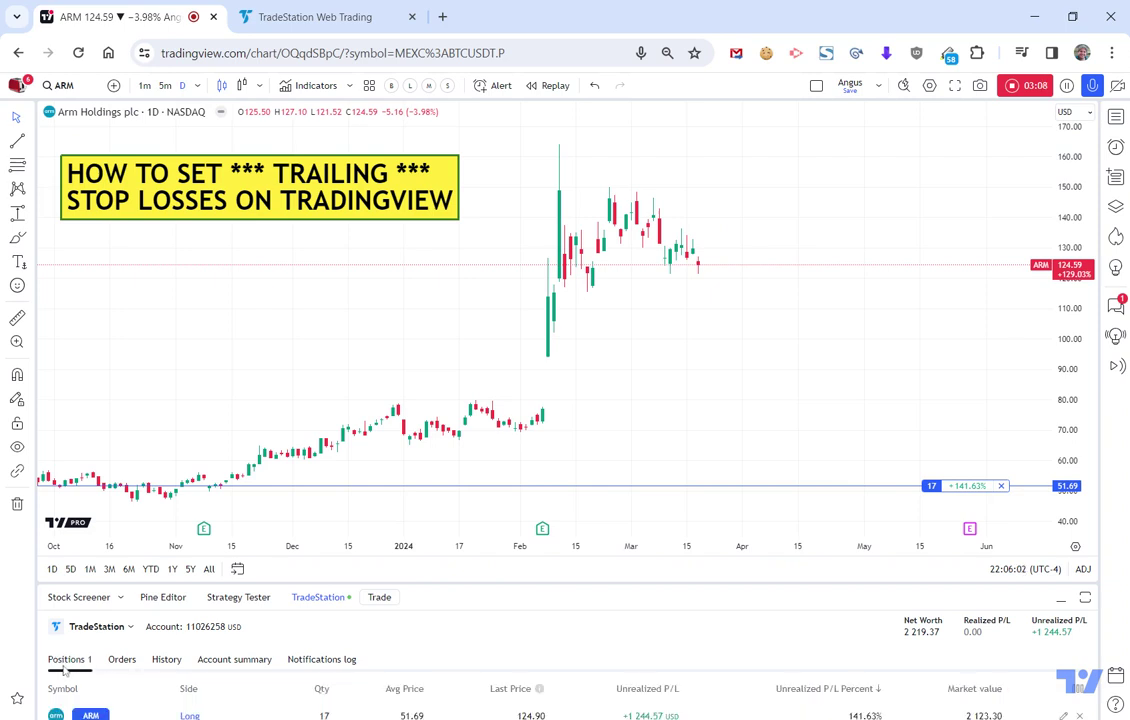
Step: In TradeStation Web Trading, show Positions and select the 17-share ARM long into the order bar
left_click(314, 22)
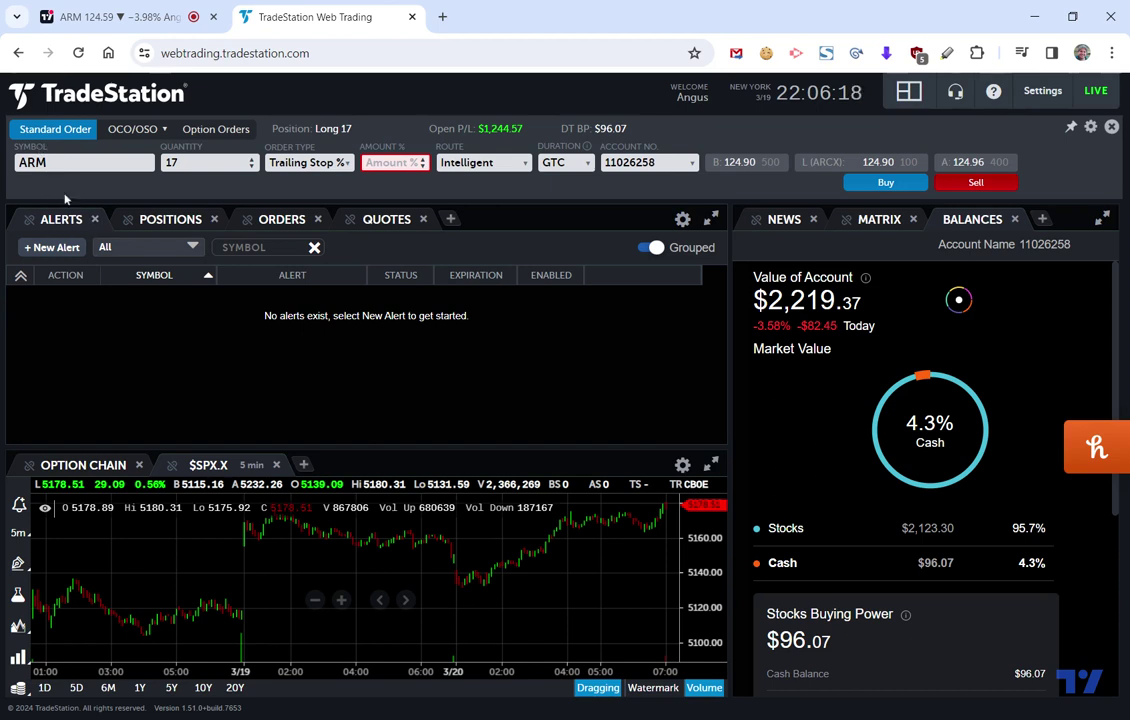
left_click(146, 218)
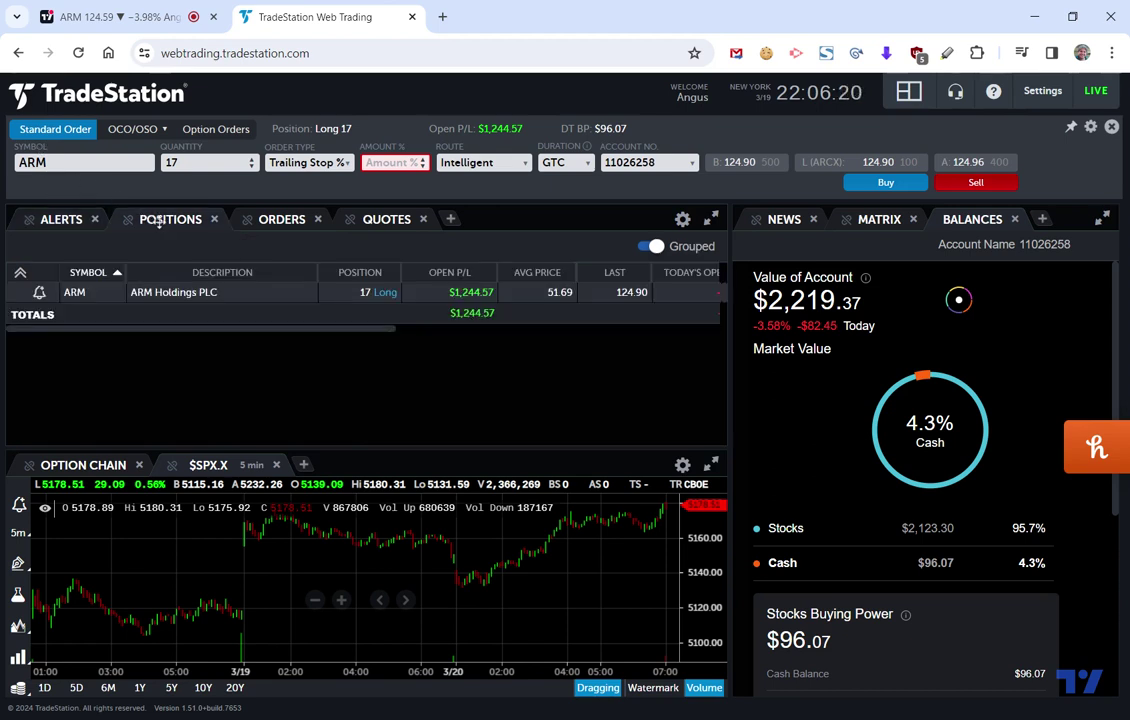
left_click(76, 292)
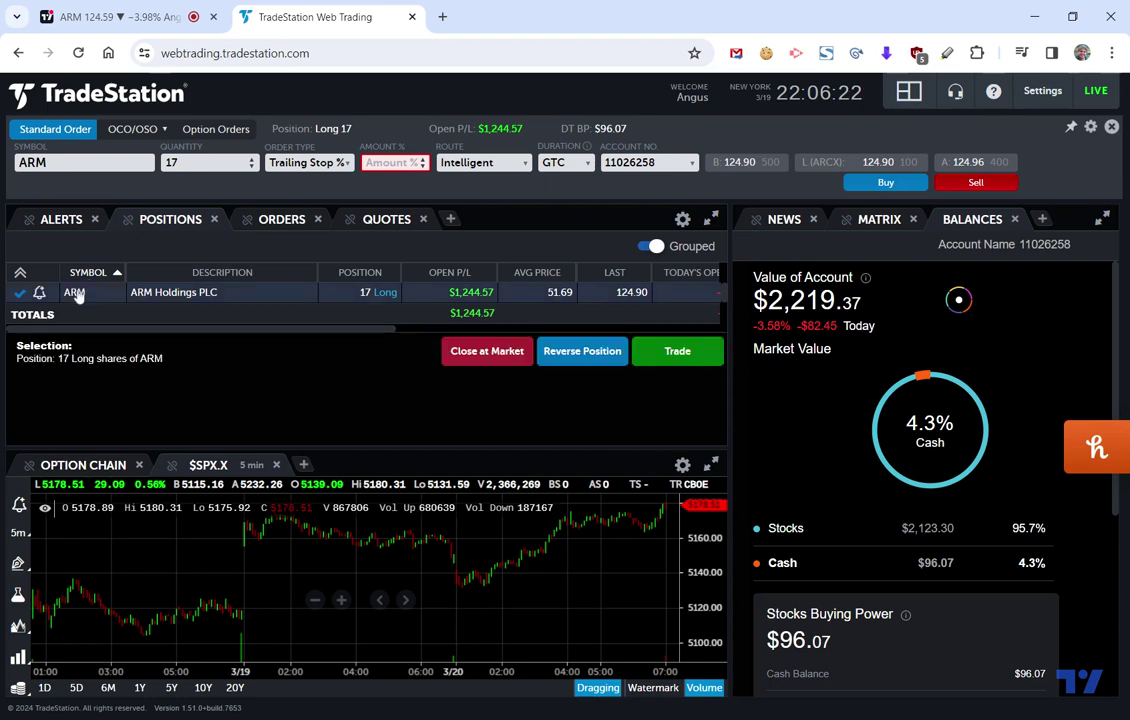
left_click(685, 360)
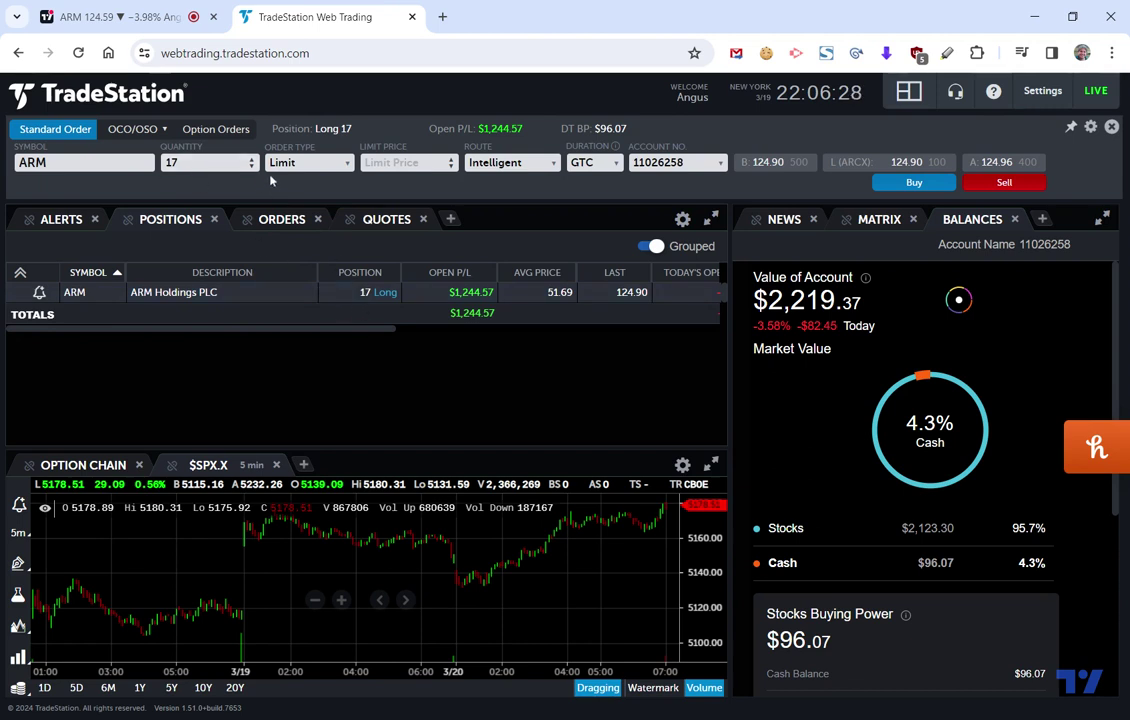
Step: Set the 17-share ARM order to Trailing Stop % with amount 20 and submit it as a sell
left_click(308, 162)
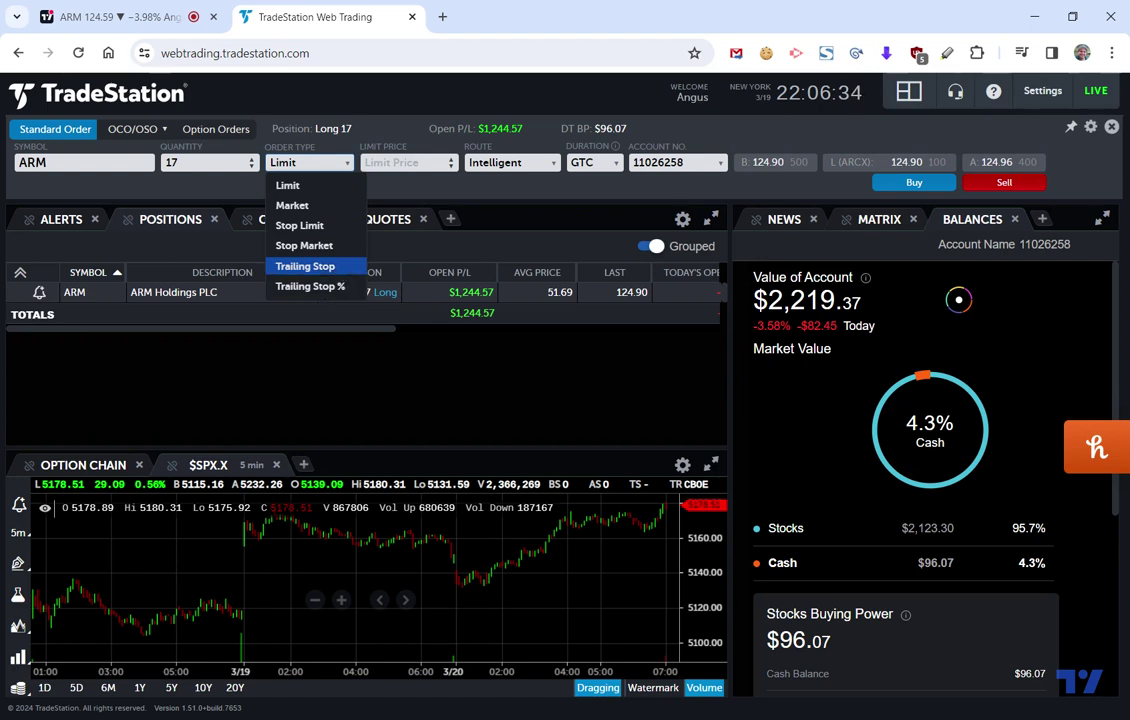
left_click(310, 286)
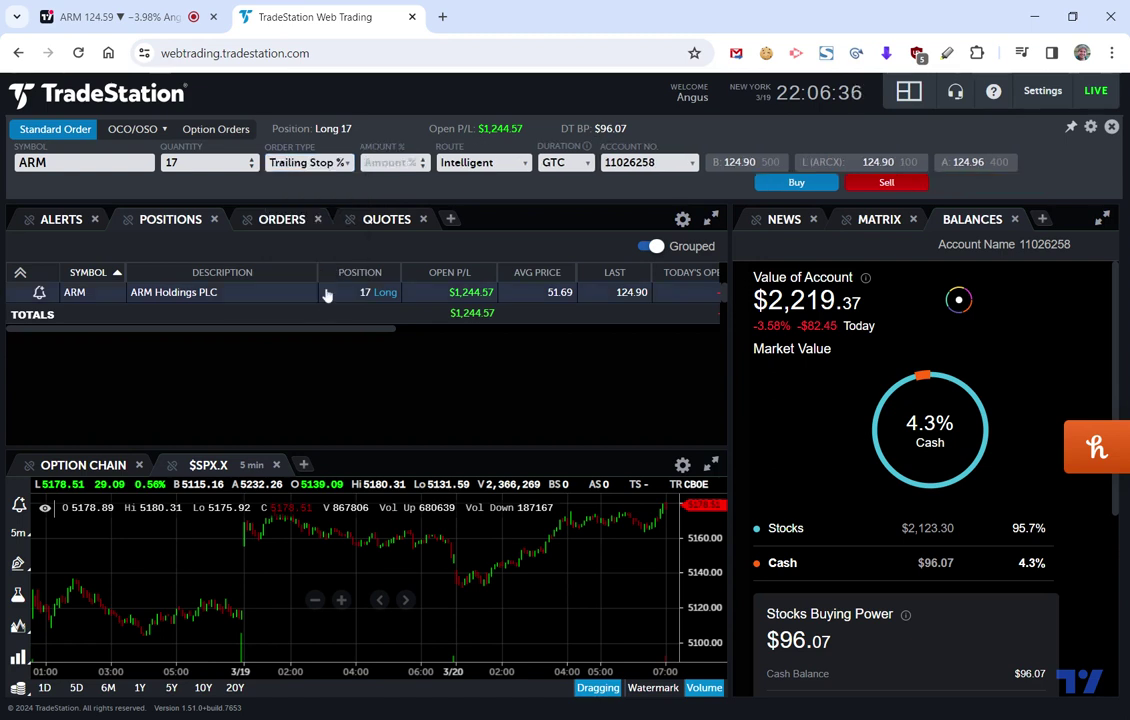
left_click(393, 162)
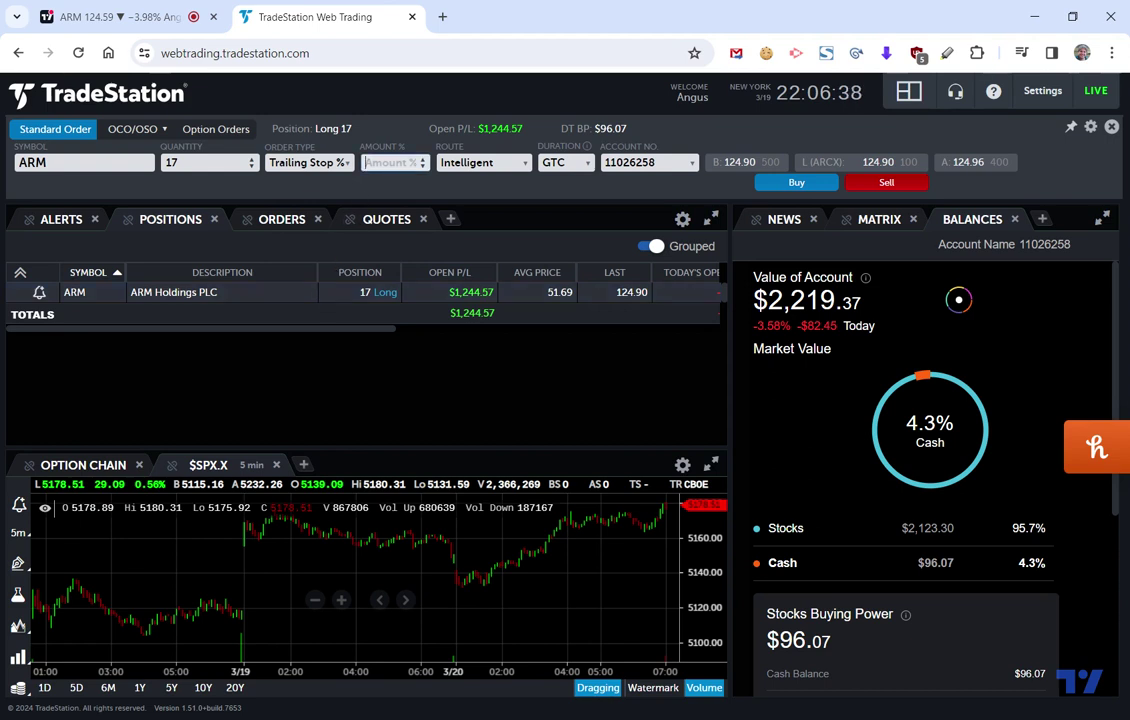
type("20")
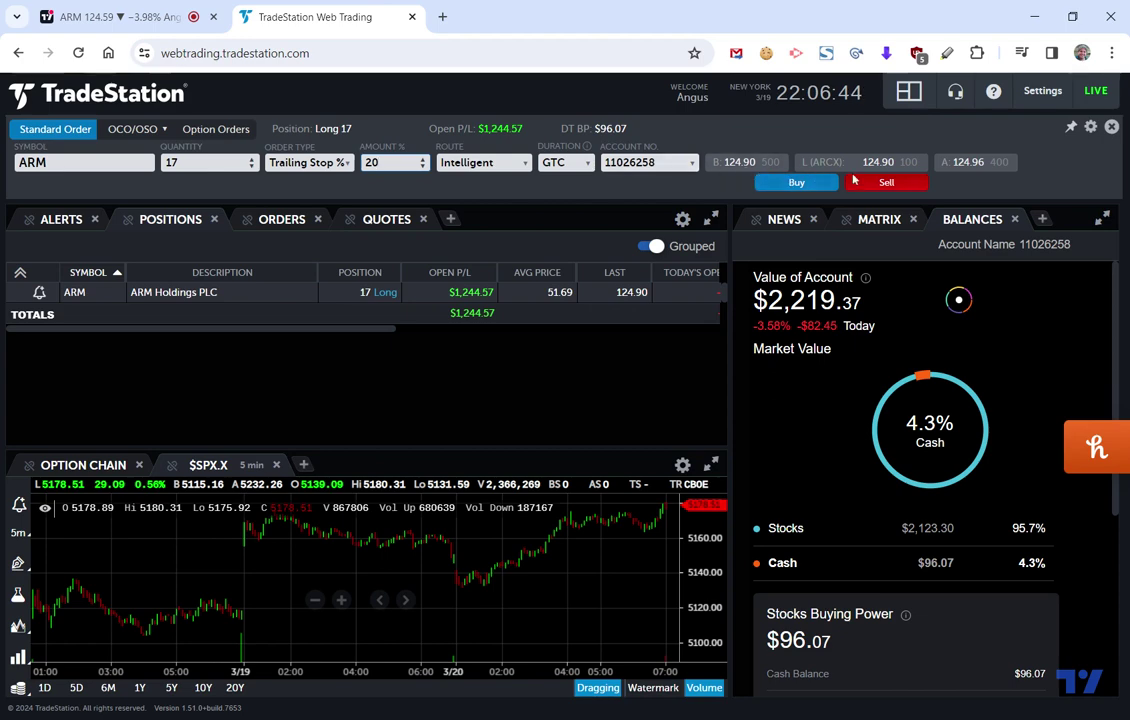
left_click(915, 182)
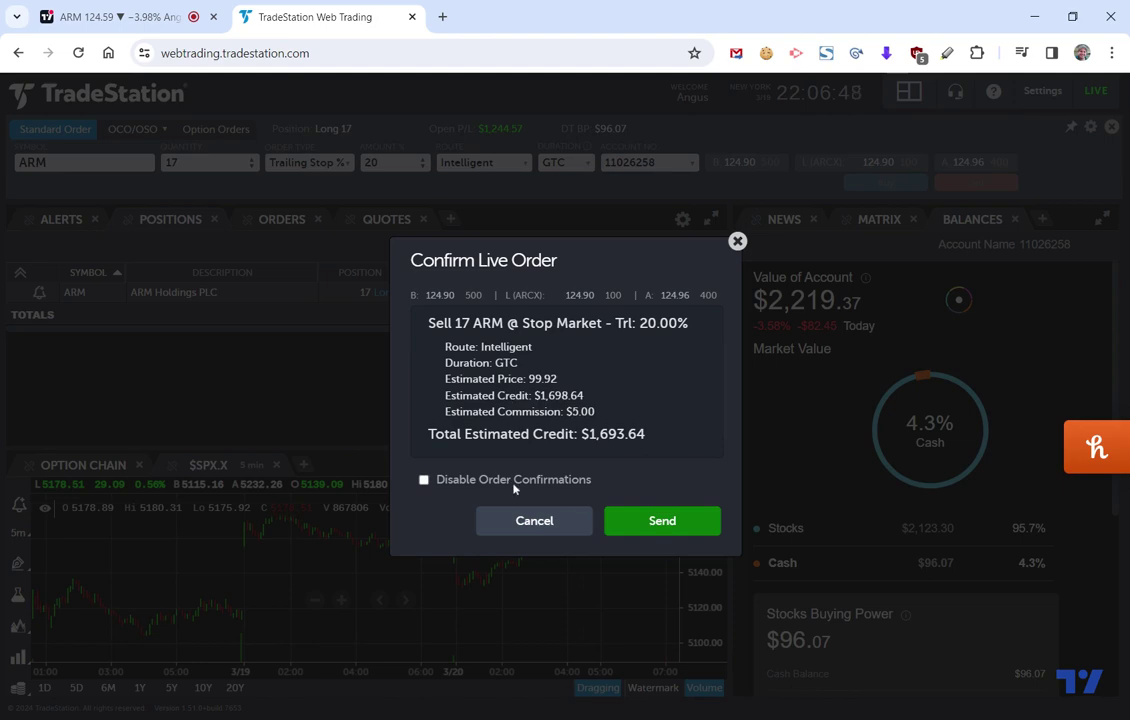
Step: Send the confirmed 17-share ARM sell order with a 20% trailing stop
left_click(677, 521)
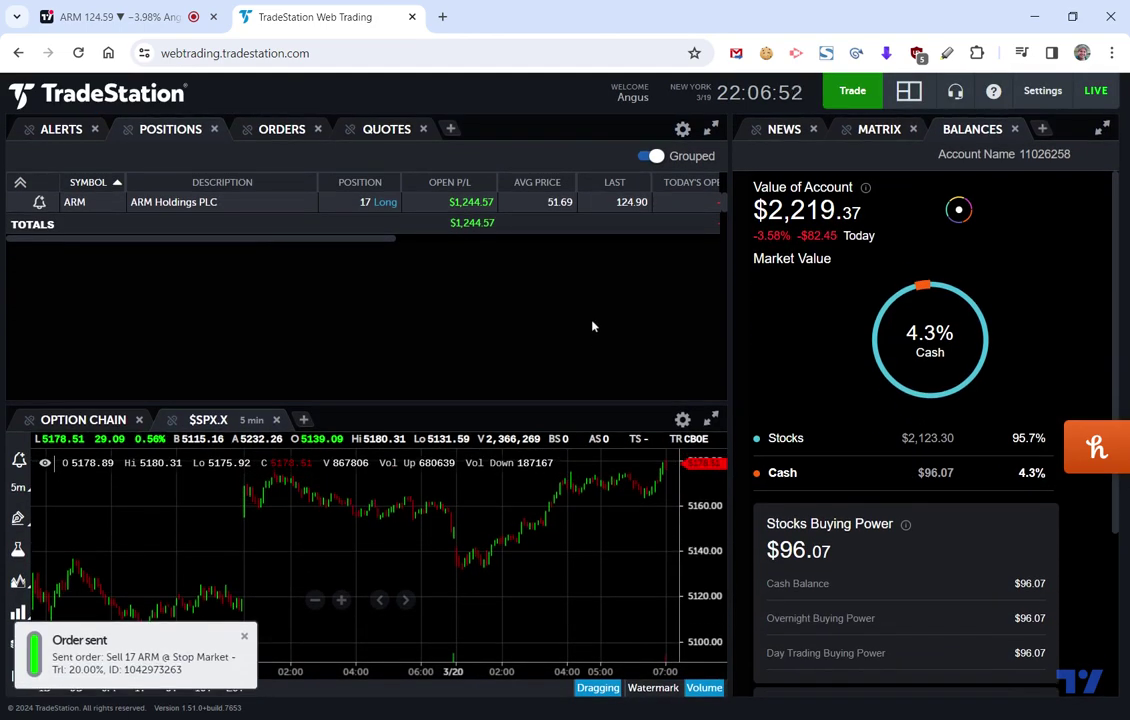
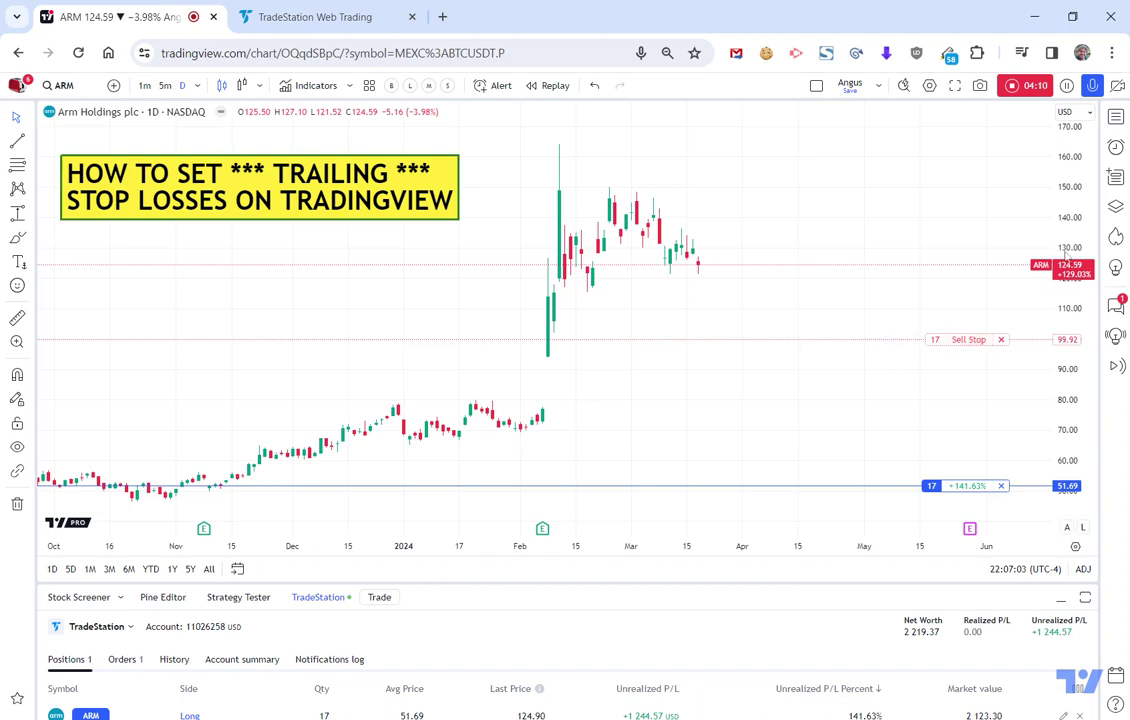
Step: Compress the ARM price scale to about 10–200, pan toward recent bars, then check the TradeStation Web Trading positions
left_click_drag(1065, 200, 1065, 265)
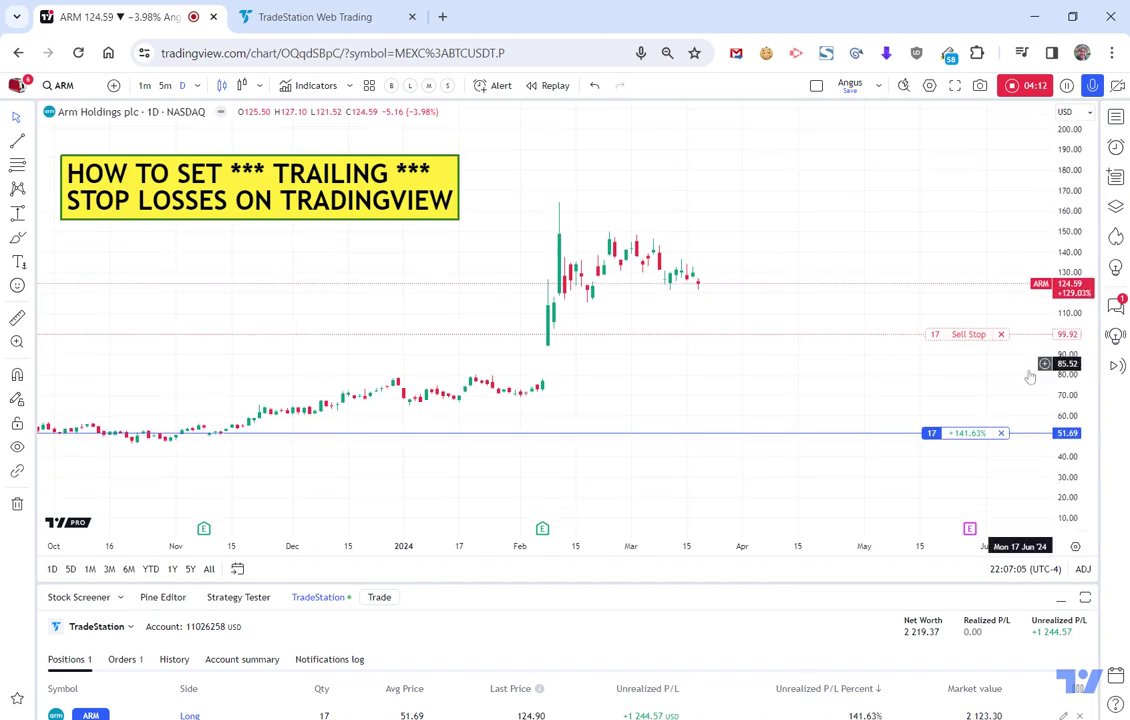
left_click_drag(940, 389, 872, 387)
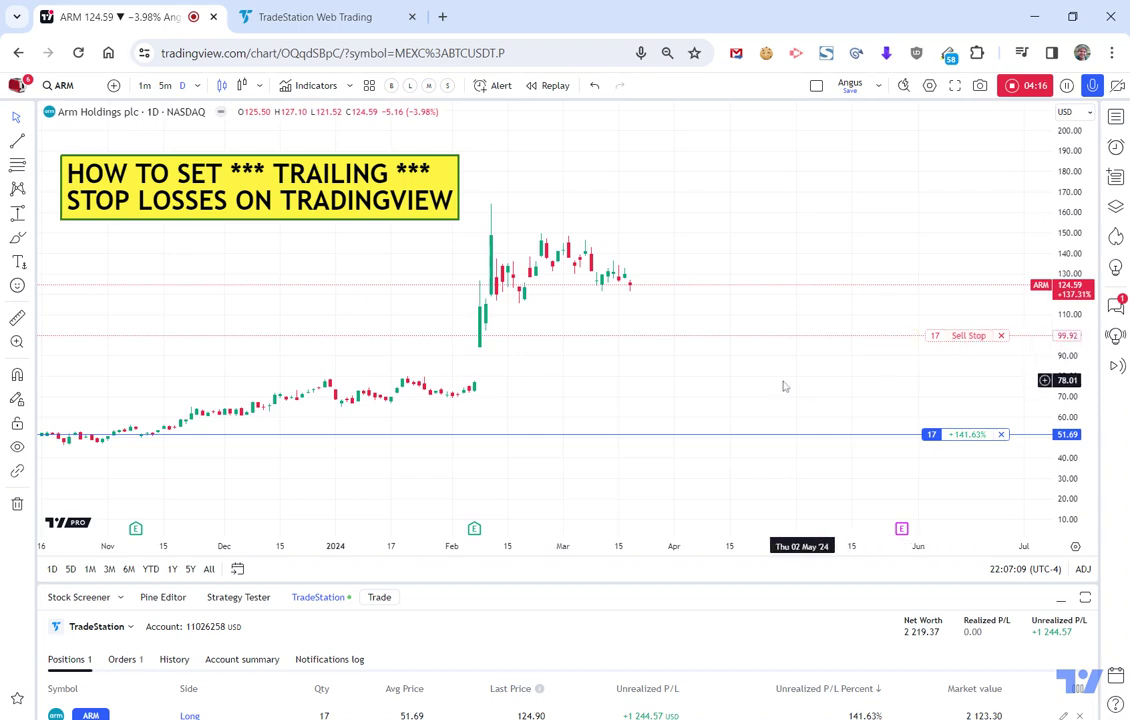
left_click(300, 17)
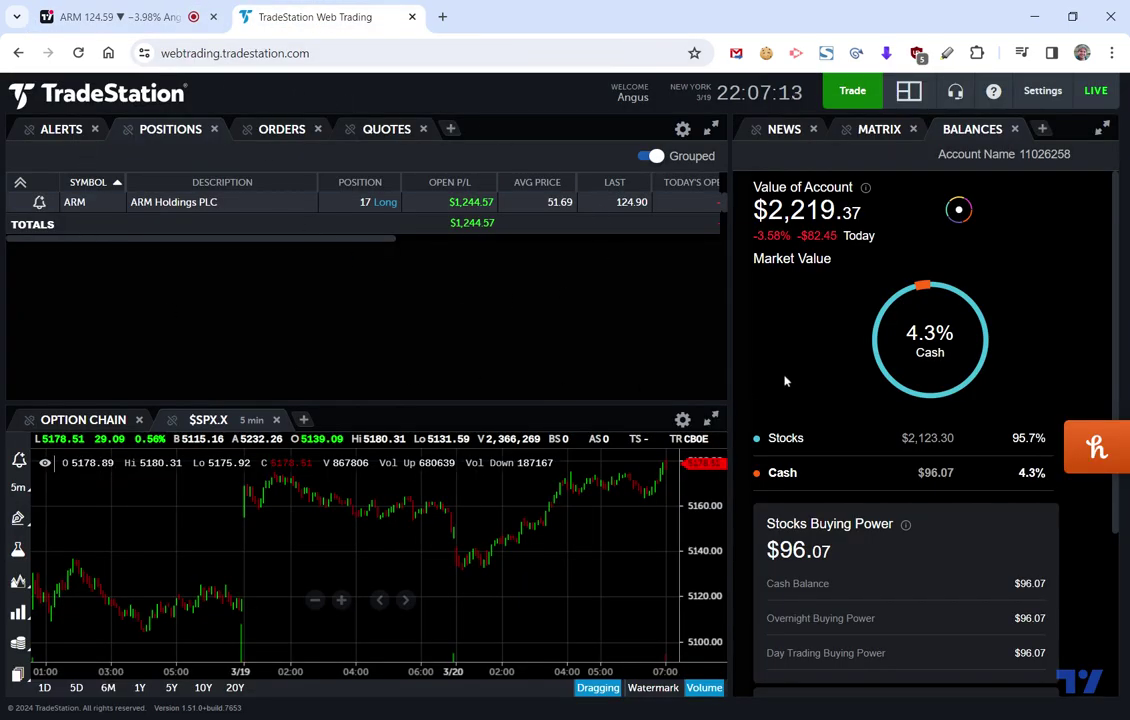
Step: Go back to the TradingView ARM daily chart showing the 17-share sell stop at 99.92
left_click(120, 17)
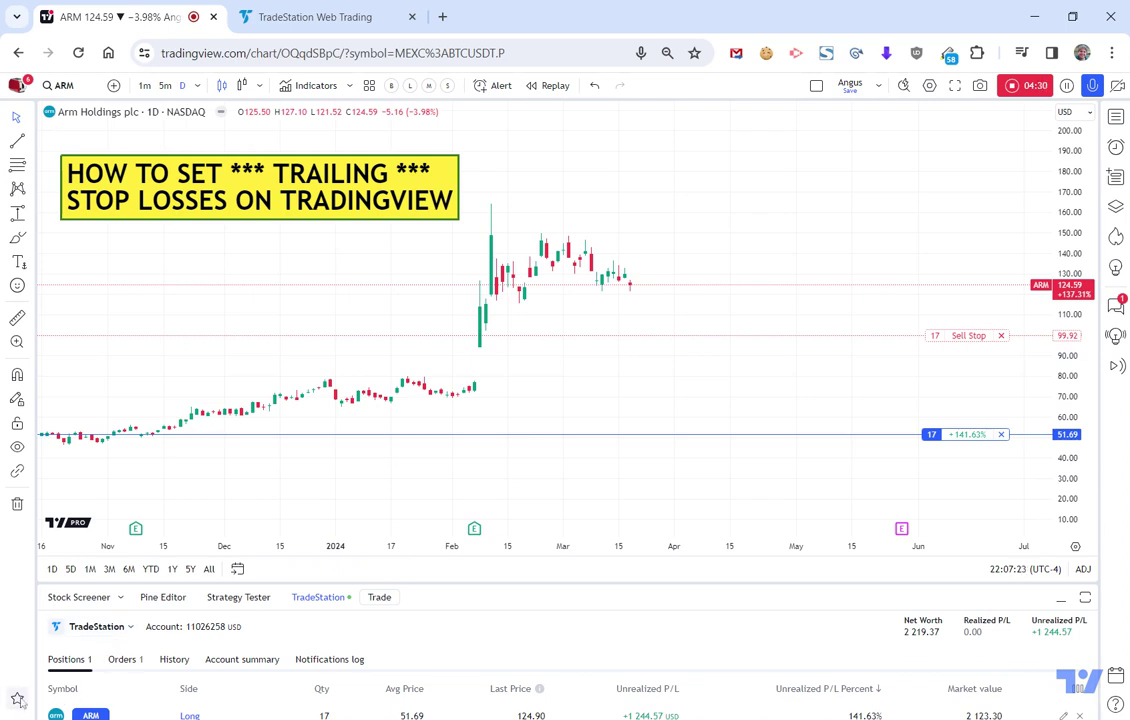
left_click(546, 676)
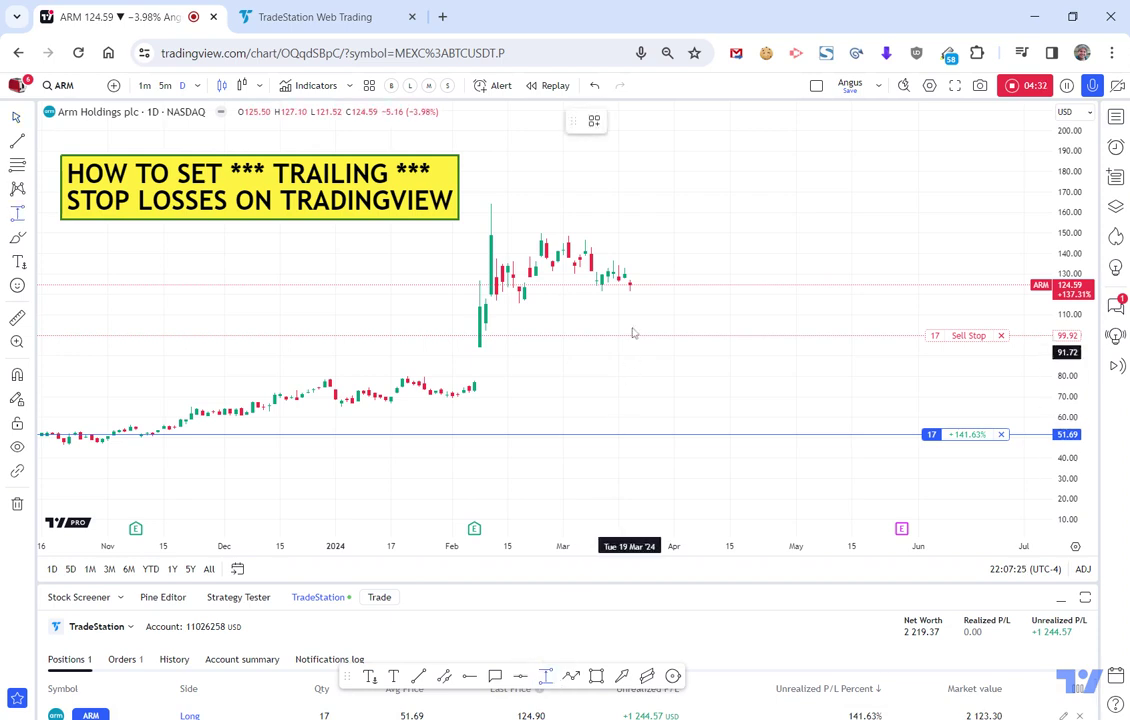
left_click(680, 289)
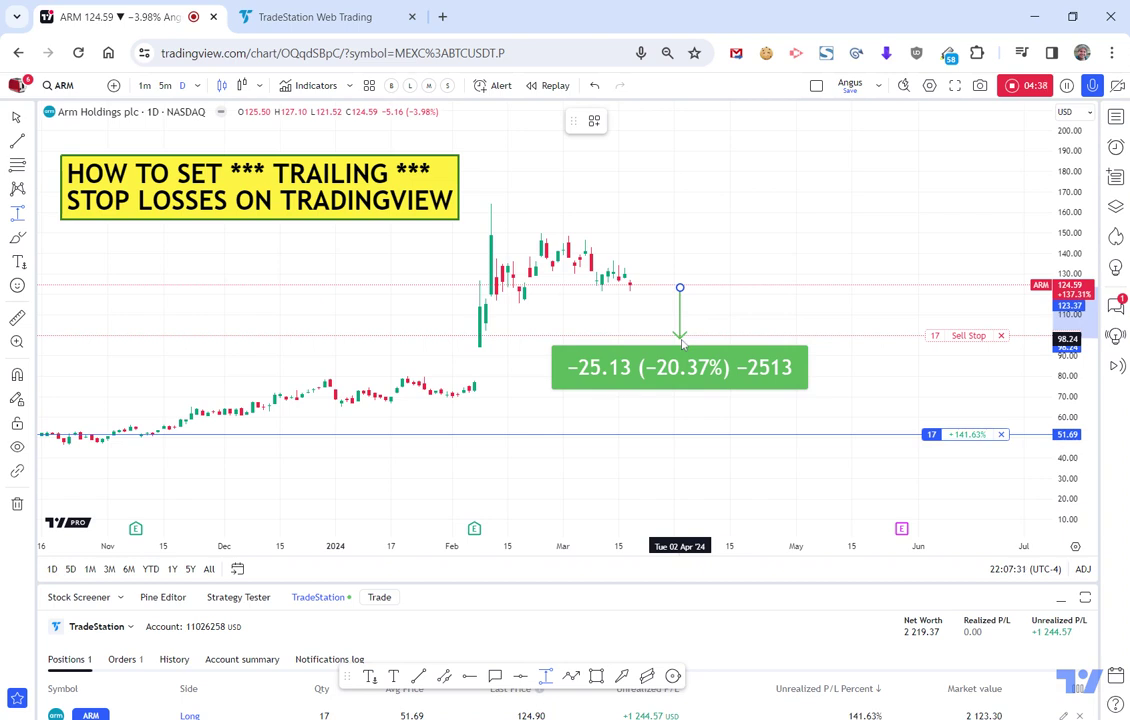
left_click(680, 337)
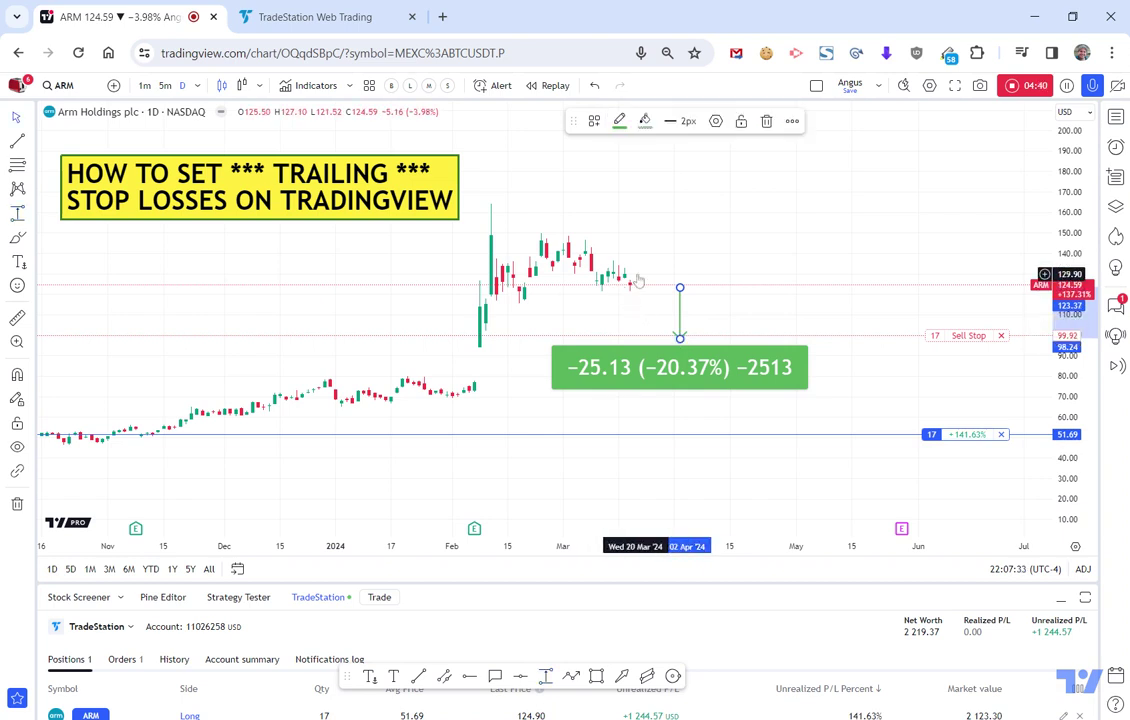
left_click(680, 374)
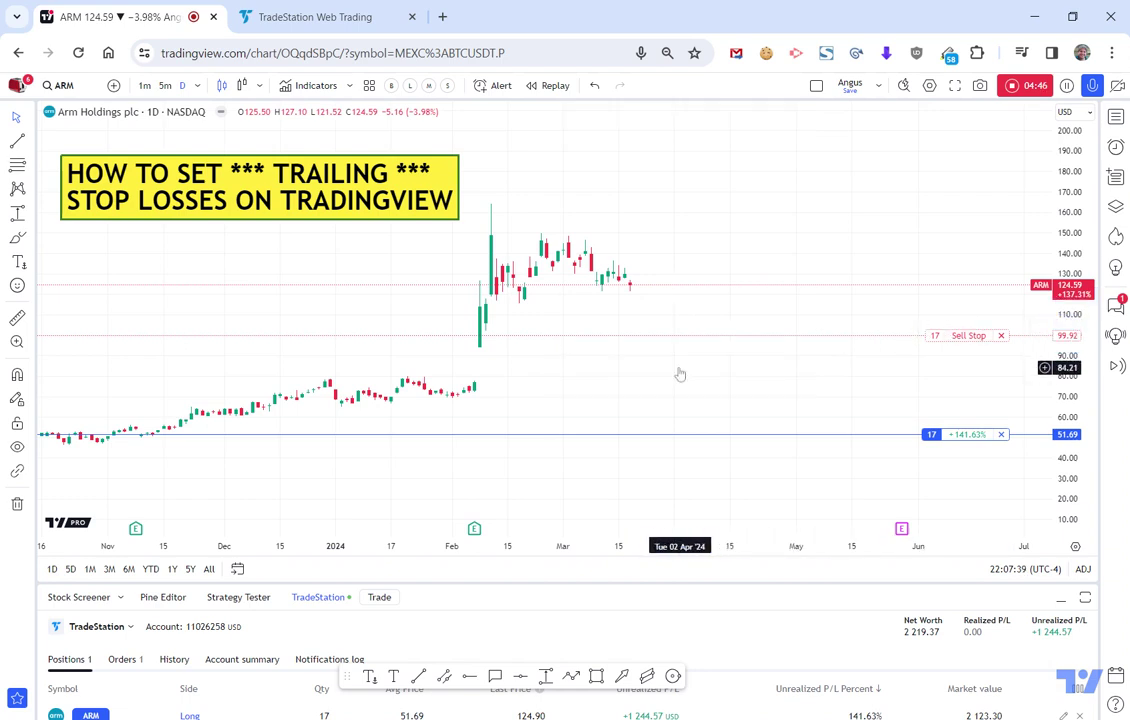
scroll(789, 358, "down", 3)
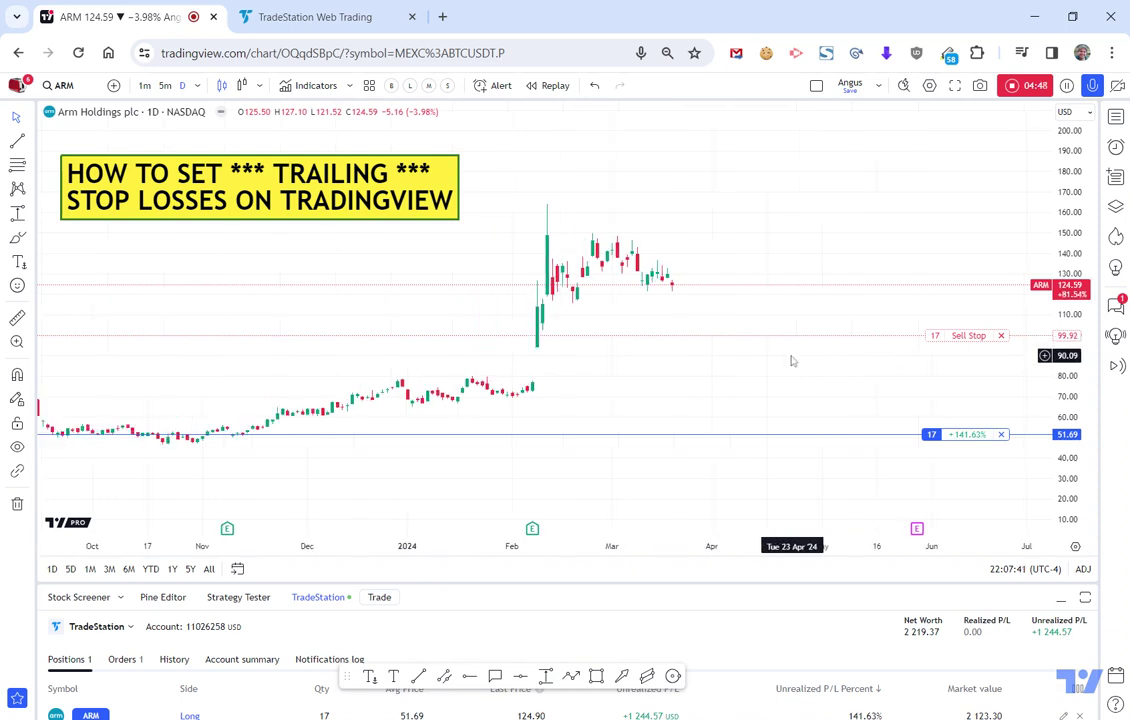
scroll(916, 368, "up", 1)
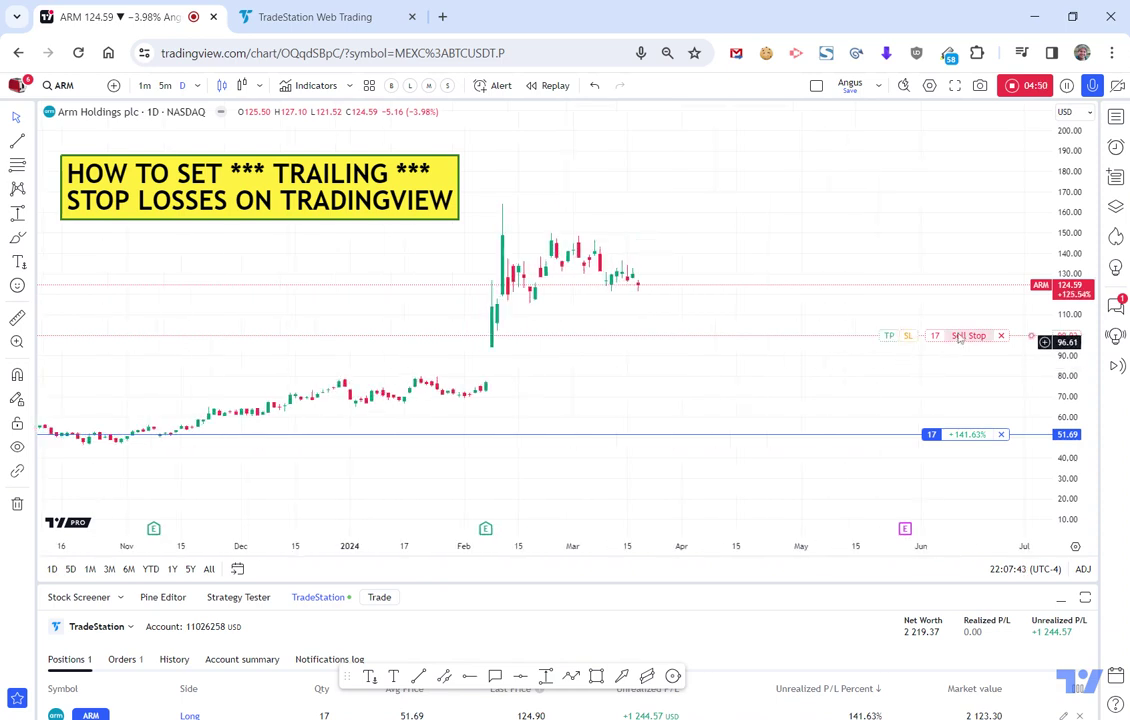
mouse_move(950, 341)
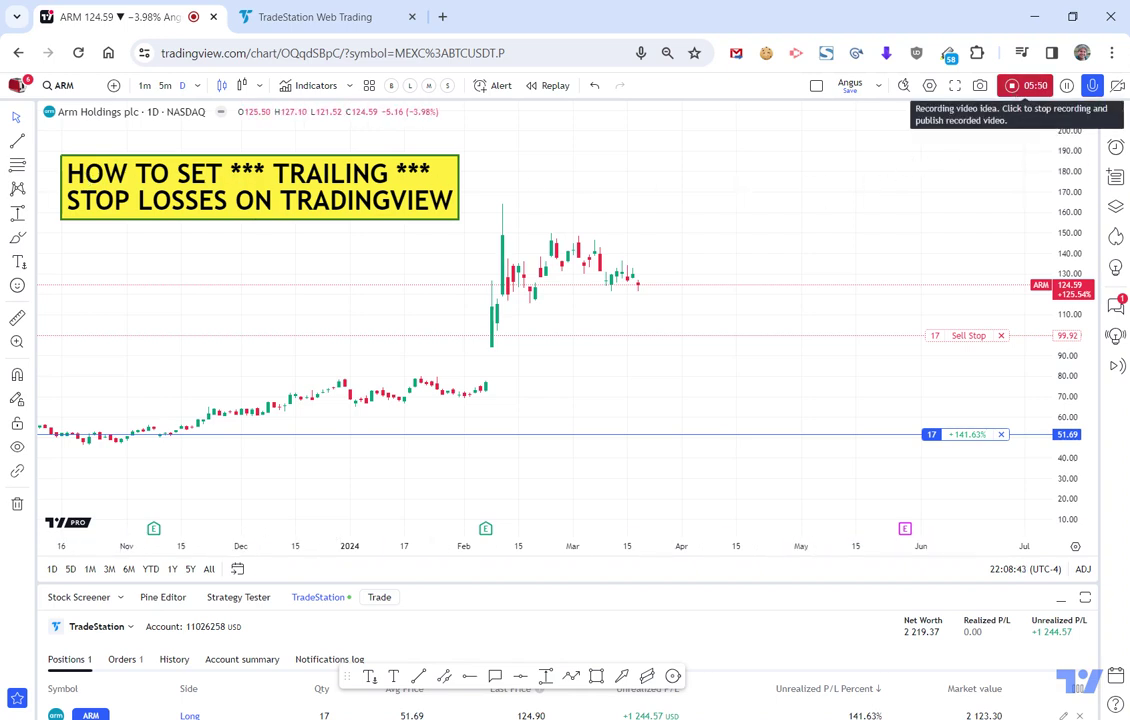
Step: Enlarge the Orders list to reveal the ARM 17-share Sell Stop at 99.92, then view TradeStation Web Trading
left_click(122, 660)
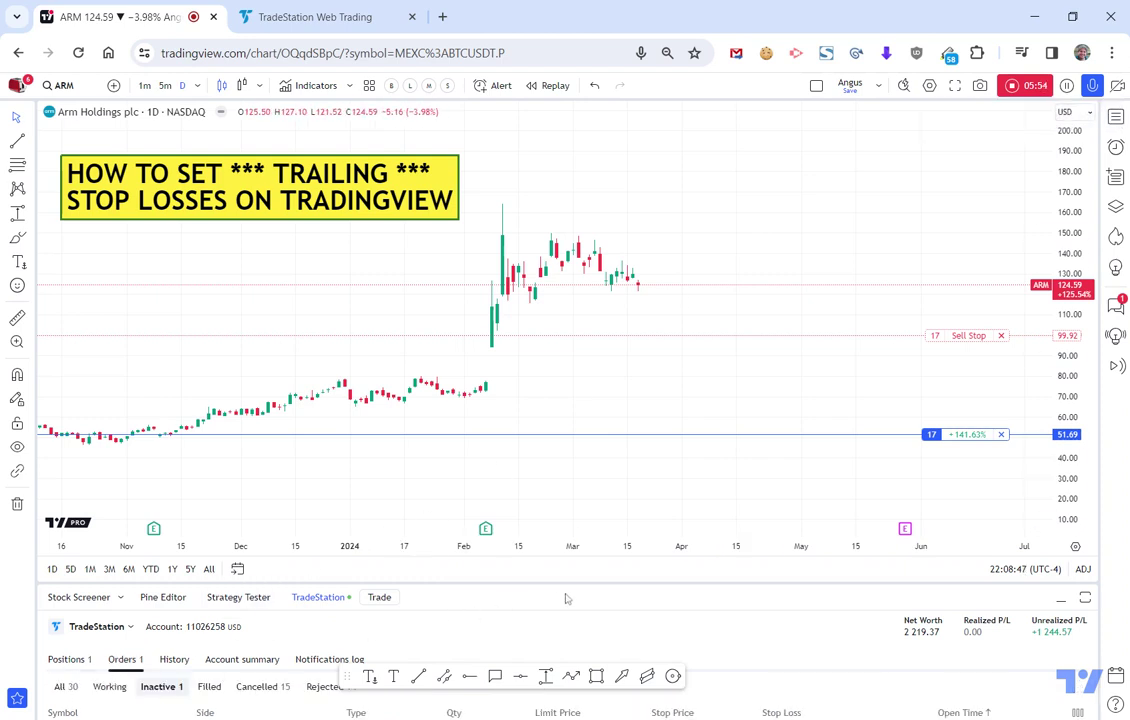
left_click_drag(636, 584, 659, 452)
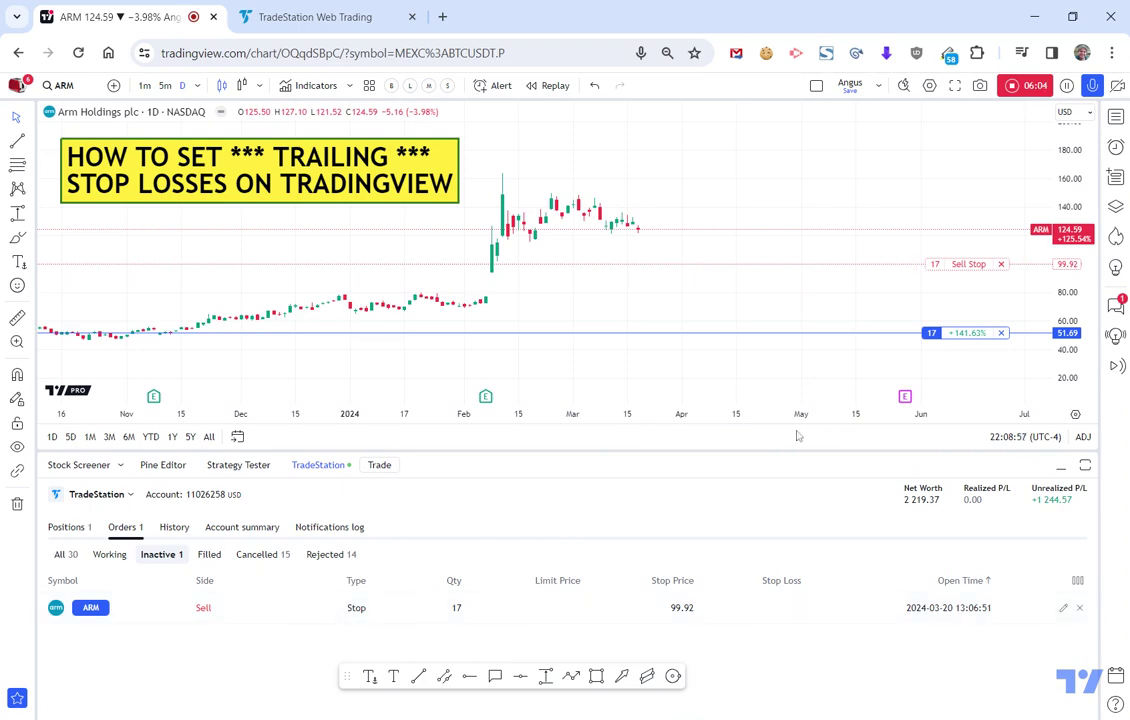
left_click(325, 16)
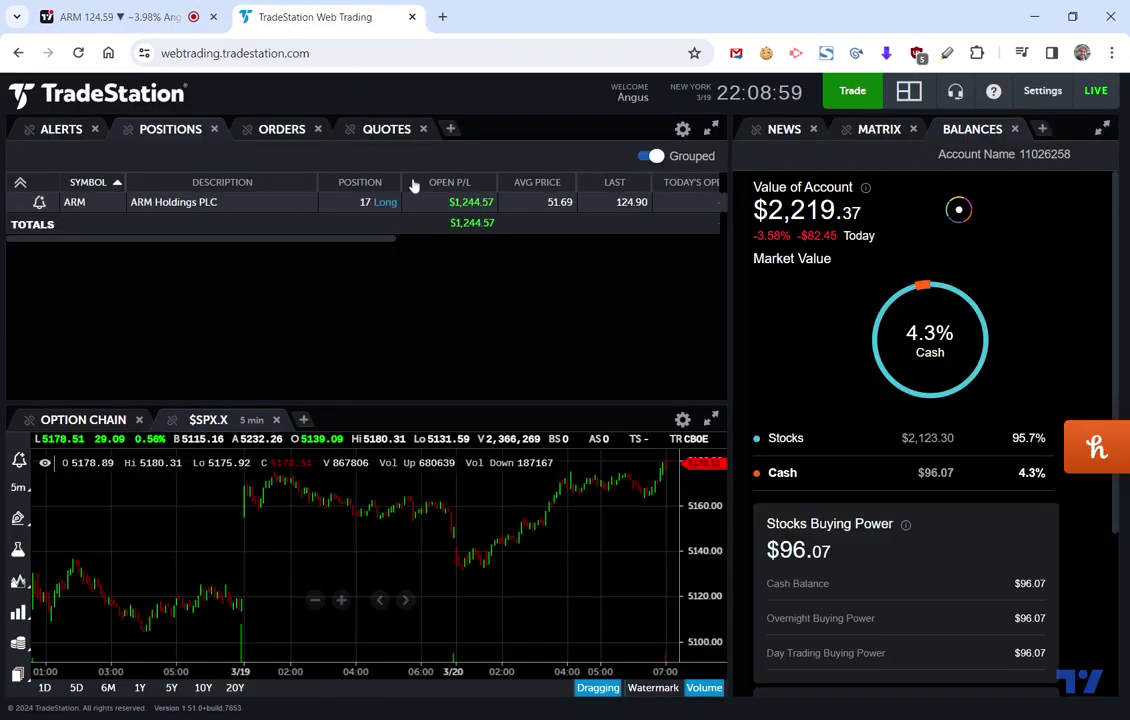
Step: Review ARM order statuses in TradeStation Web Trading, then return to the TradingView chart with the 99.92 stop
left_click(271, 136)
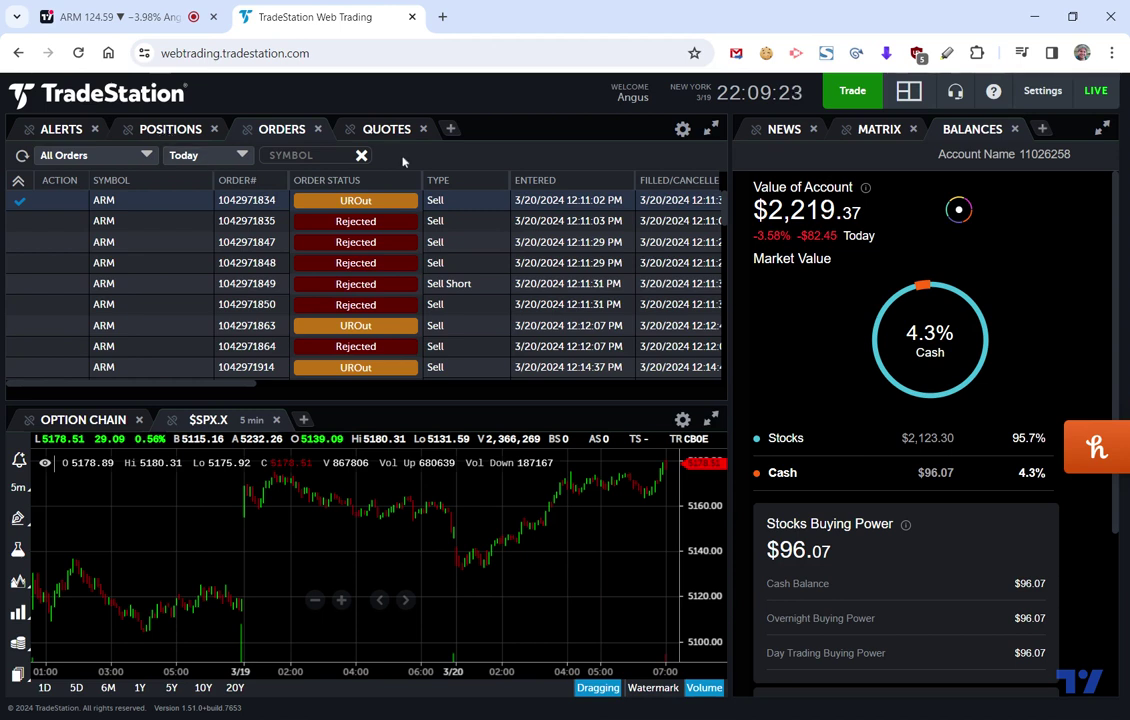
left_click(117, 17)
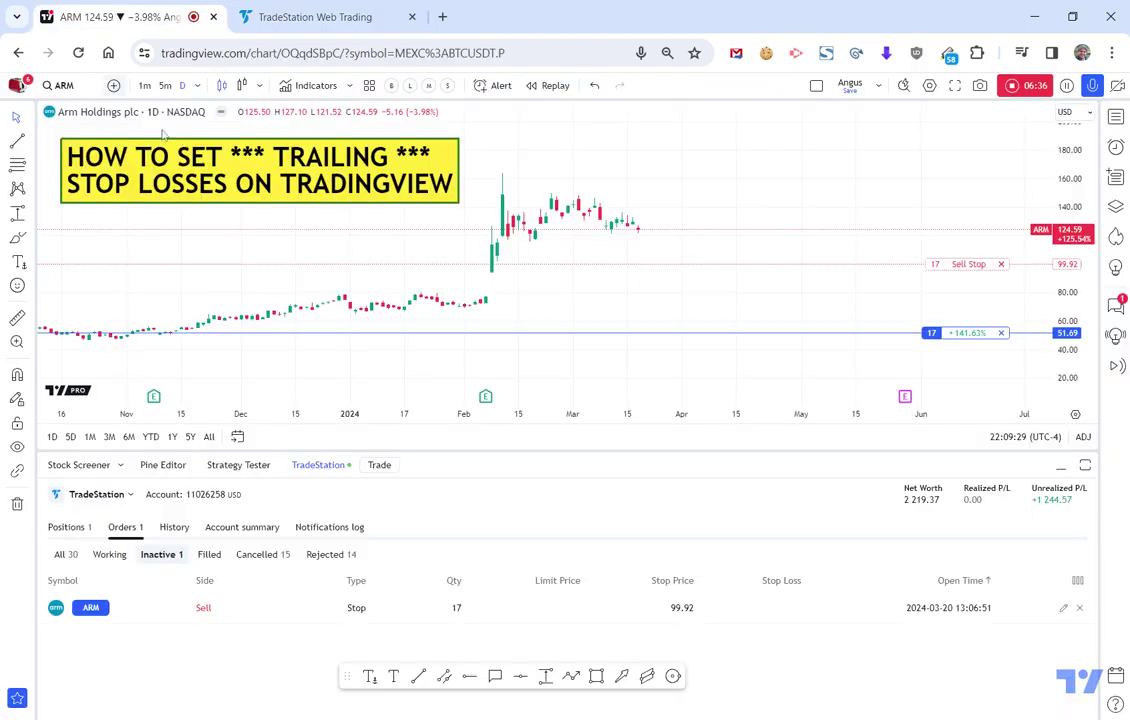